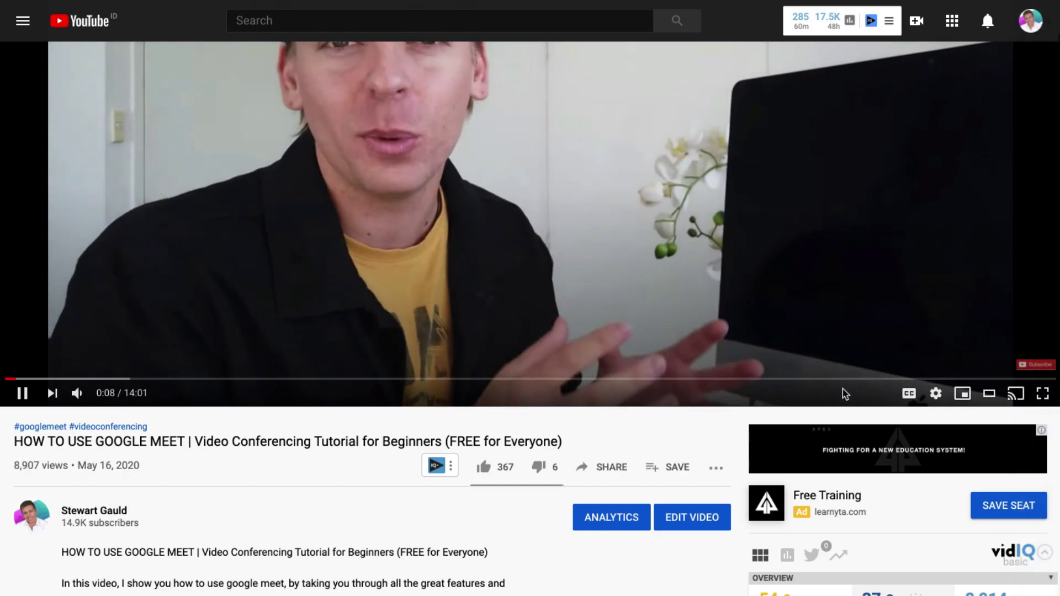
Open the playback speed options for the YouTube tutorial video.
left_click(935, 393)
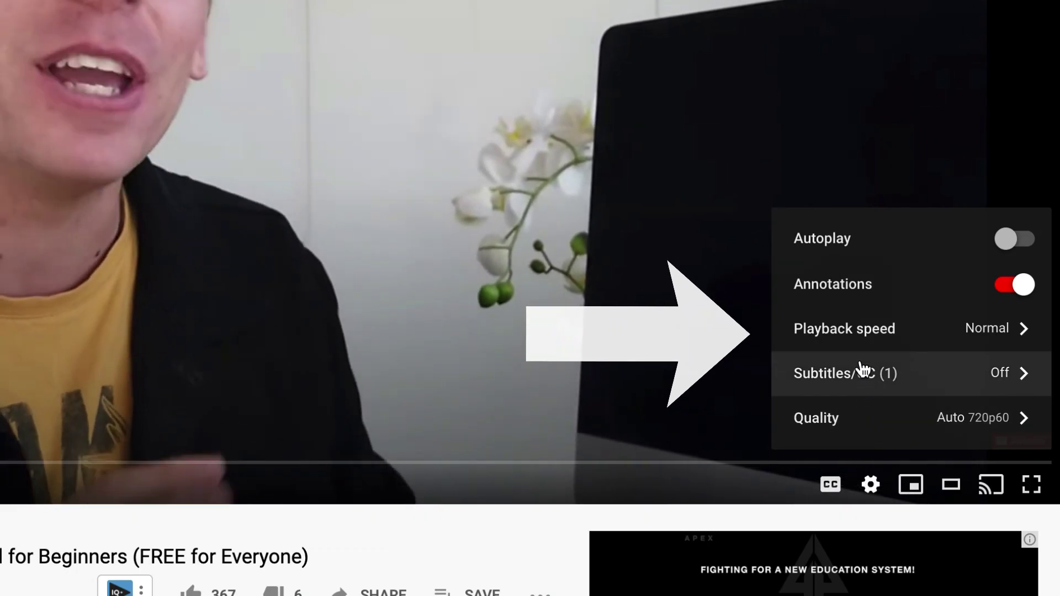
left_click(889, 328)
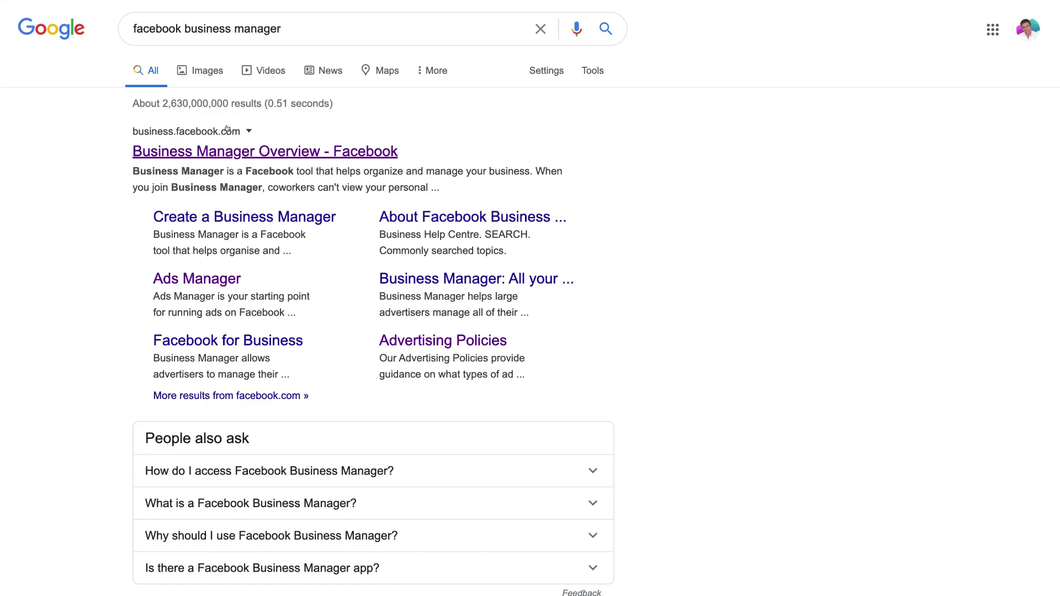
Open Facebook Business Manager from the Google results and go to the ad accounts in its business settings.
left_click(363, 151)
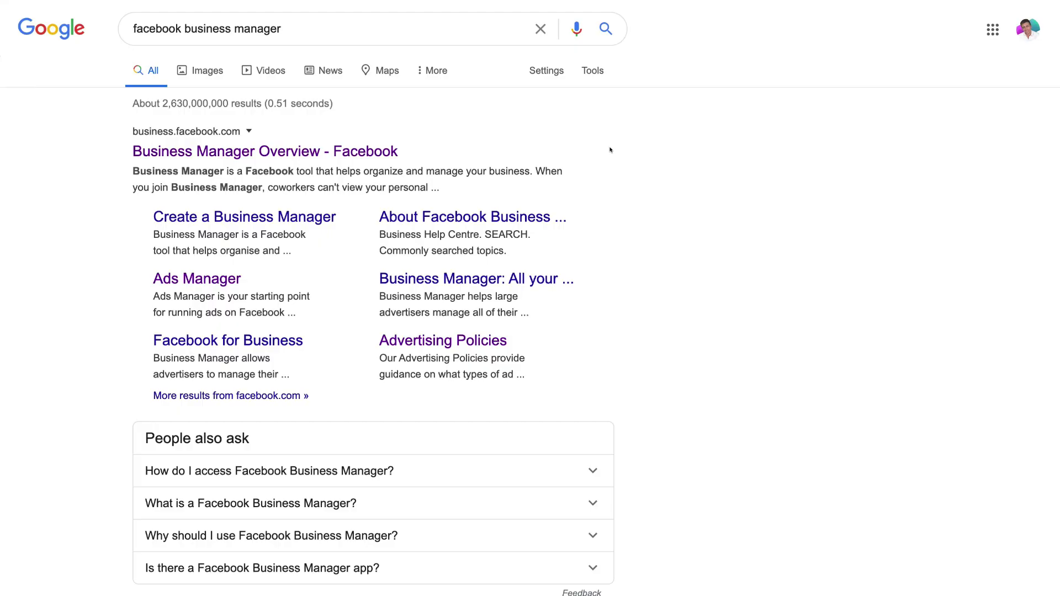
left_click(371, 154)
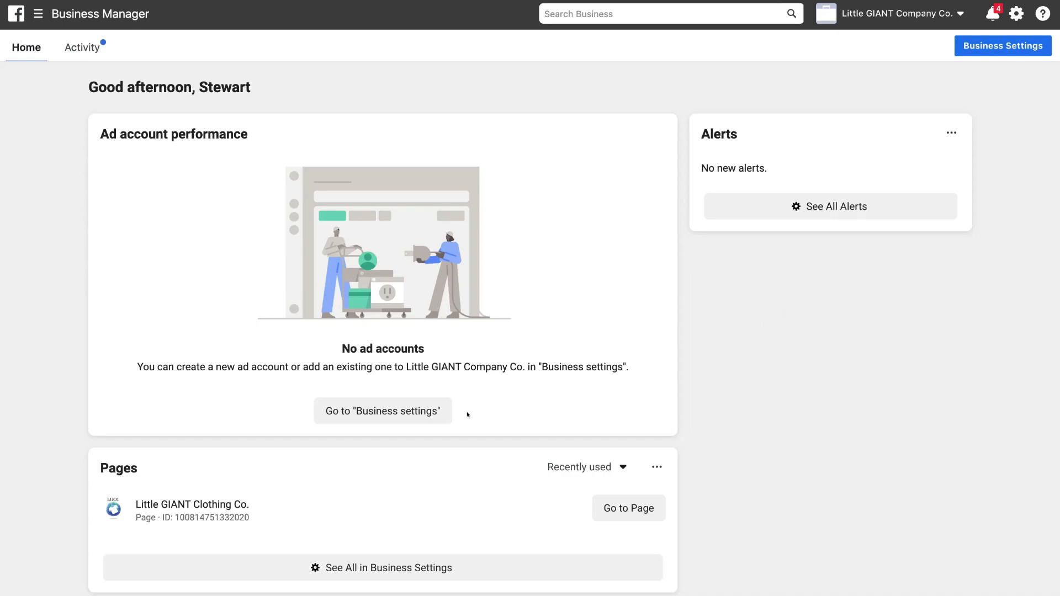
left_click(412, 412)
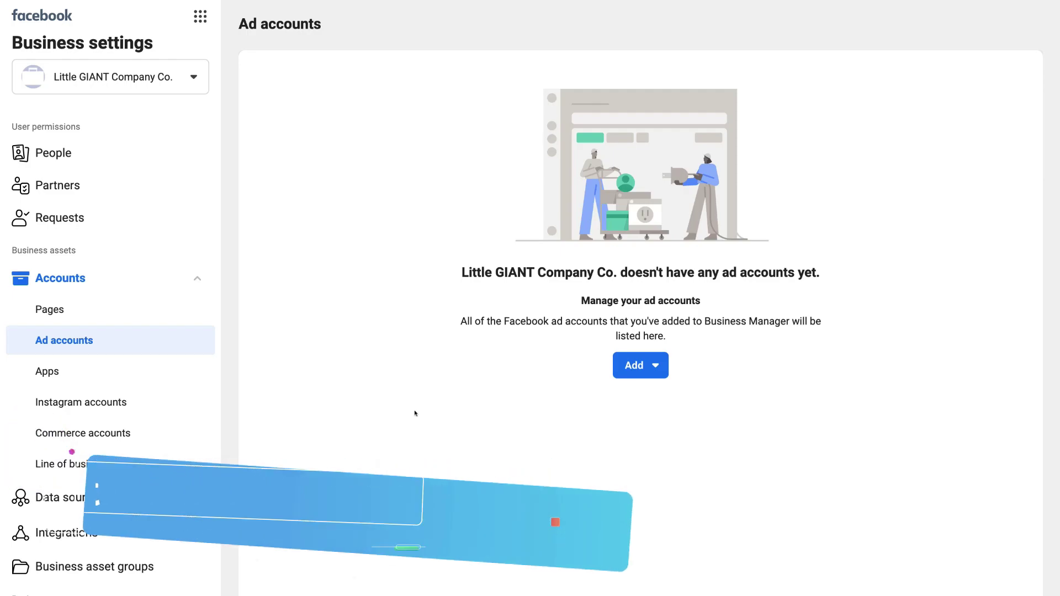
Create a new ad account named Stewart's Sauce with America/Los Angeles time and US Dollar currency, used for Little GIANT Company Co.
left_click(651, 374)
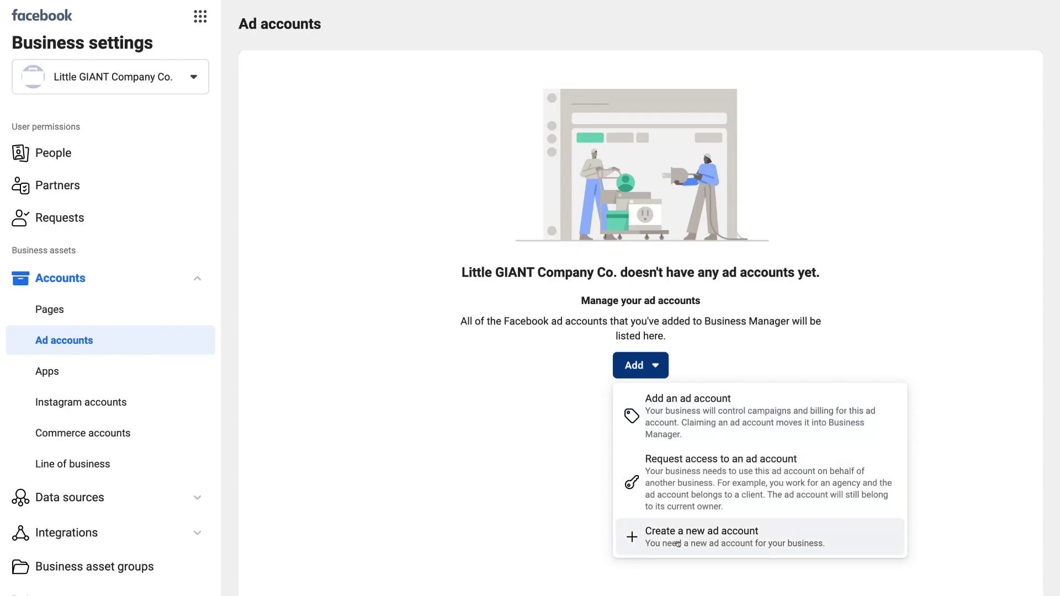
left_click(700, 544)
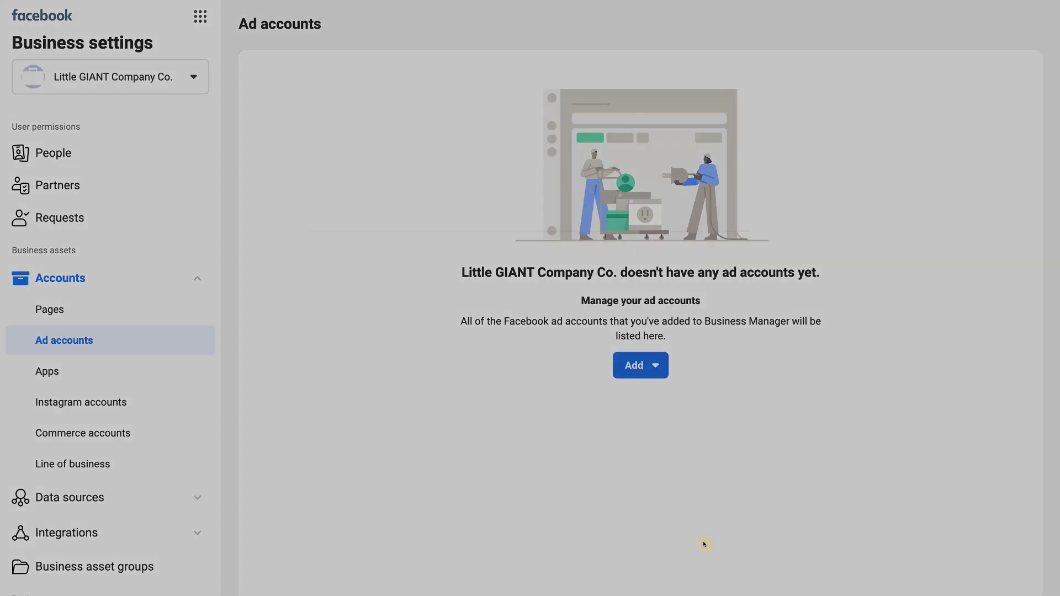
left_click(454, 305)
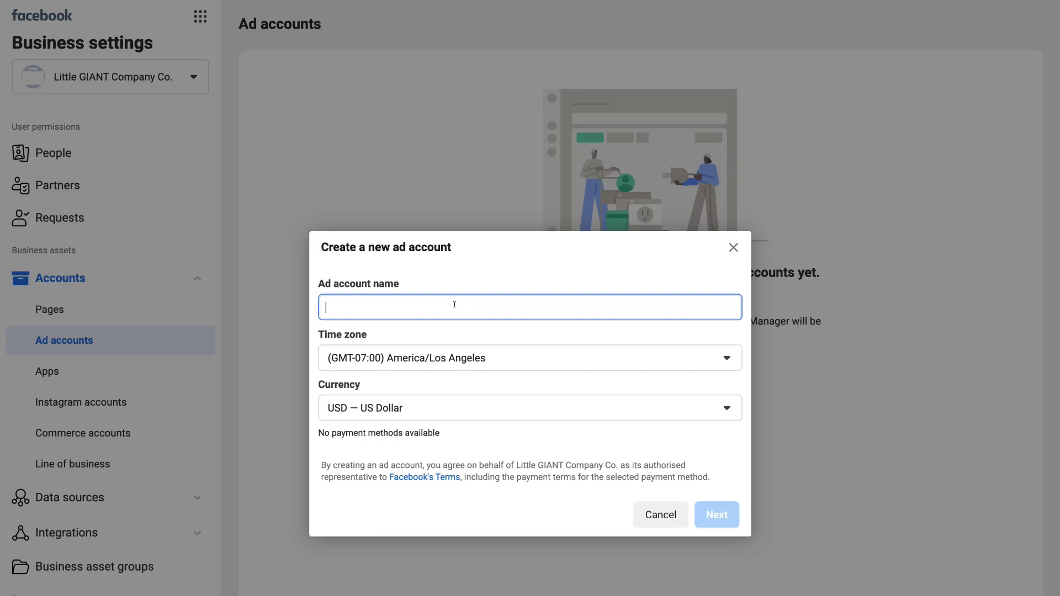
type("Stewart's Sauce")
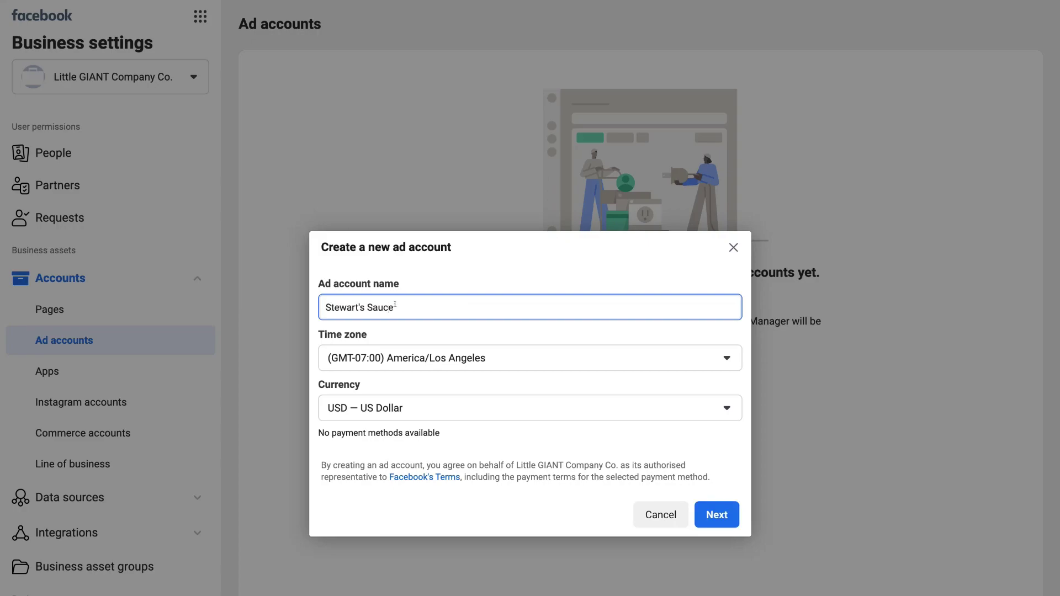
left_click(497, 361)
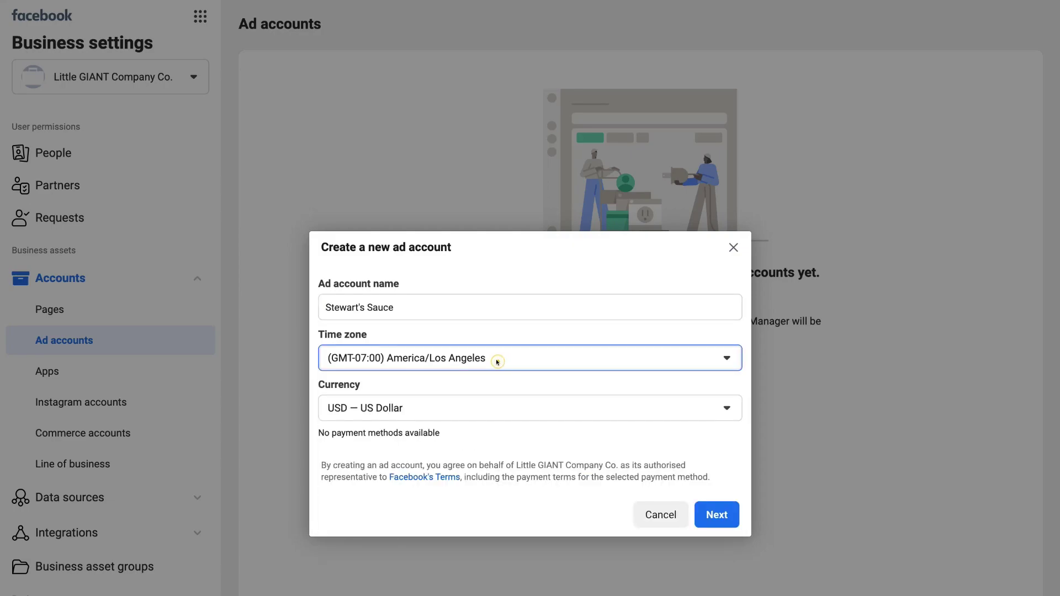
left_click(473, 415)
left_click(474, 414)
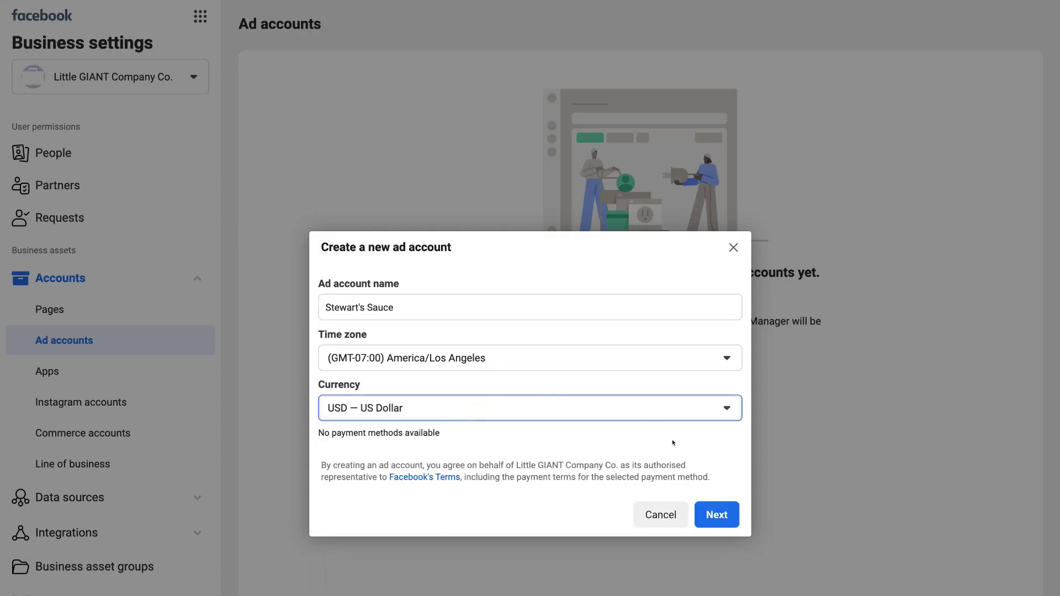
left_click(718, 519)
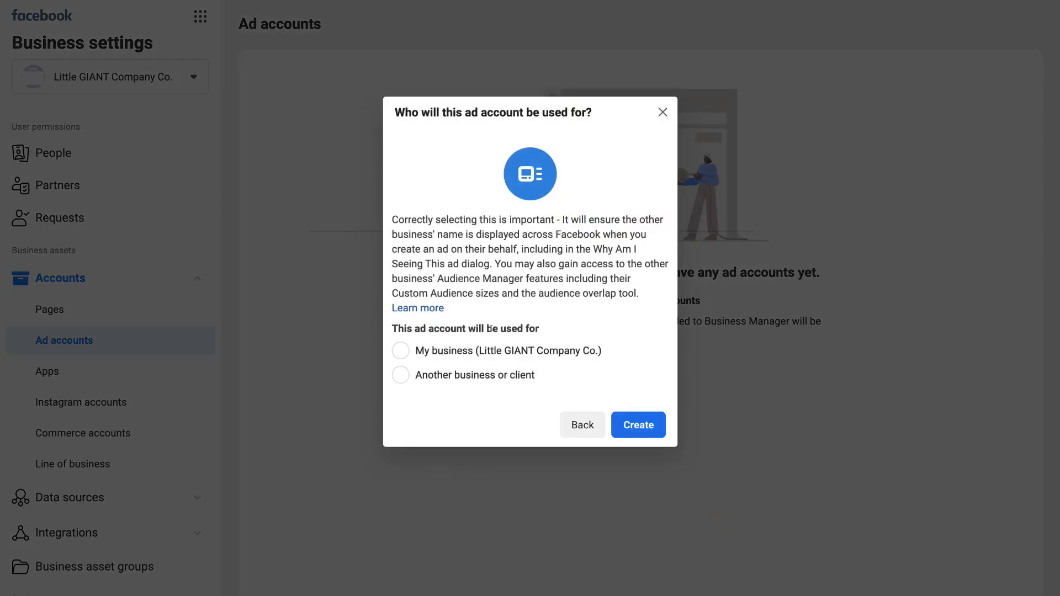
left_click(401, 351)
left_click(652, 426)
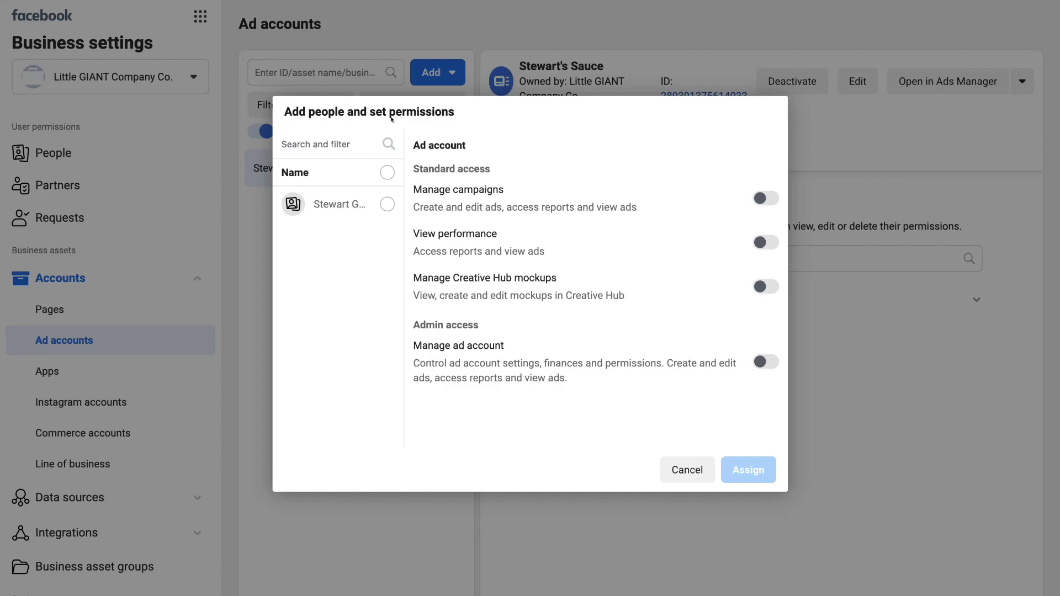
Assign the listed person the Manage ad account admin permission on the Stewart's Sauce ad account.
left_click(367, 204)
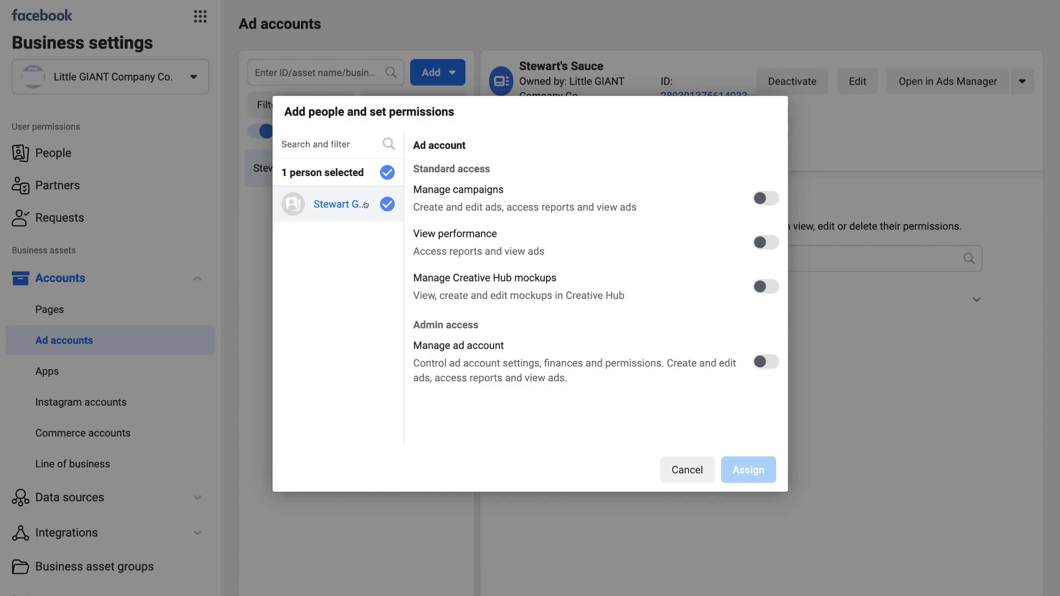
left_click(762, 362)
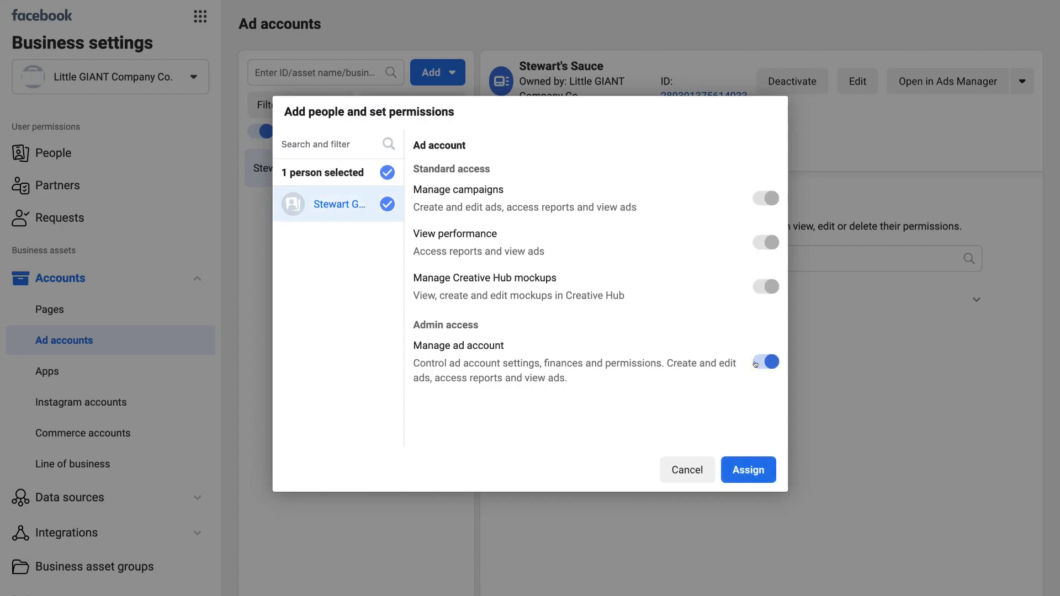
left_click(761, 472)
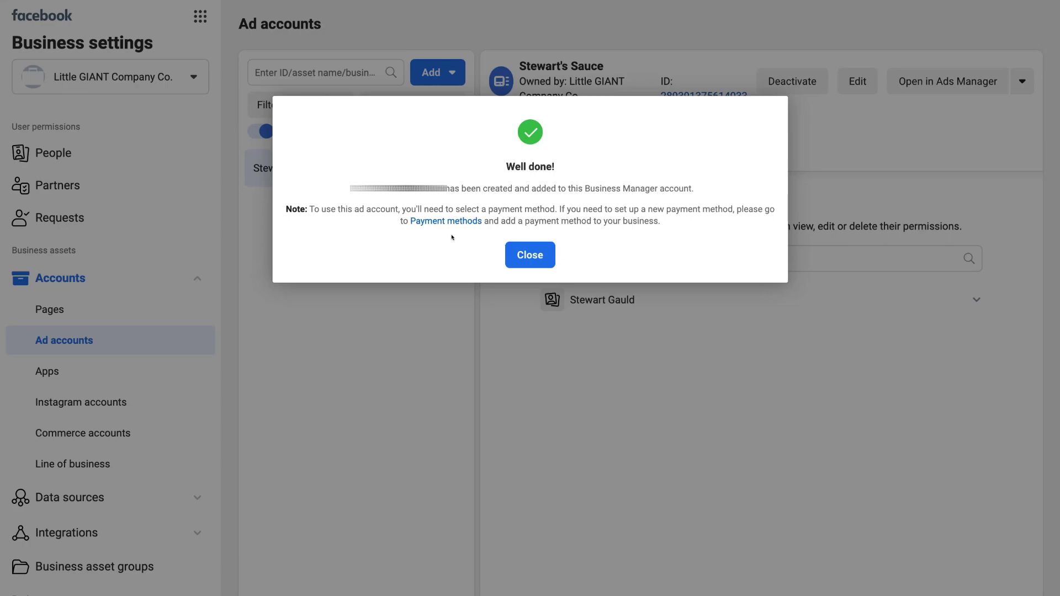
left_click(538, 253)
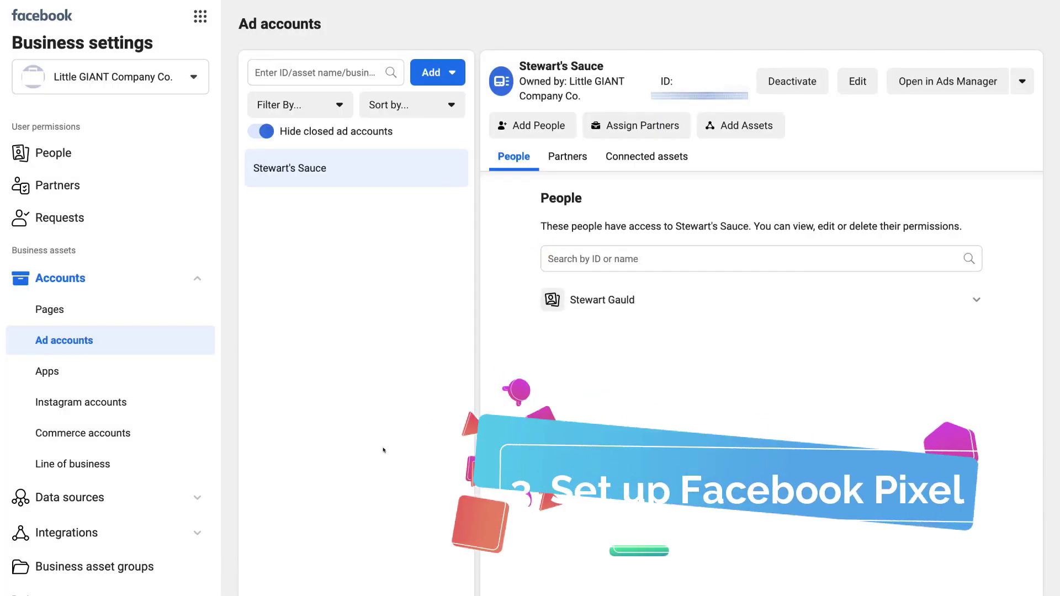
Add a new pixel under the business's data sources and name it Stewart's Sauce.
left_click(116, 494)
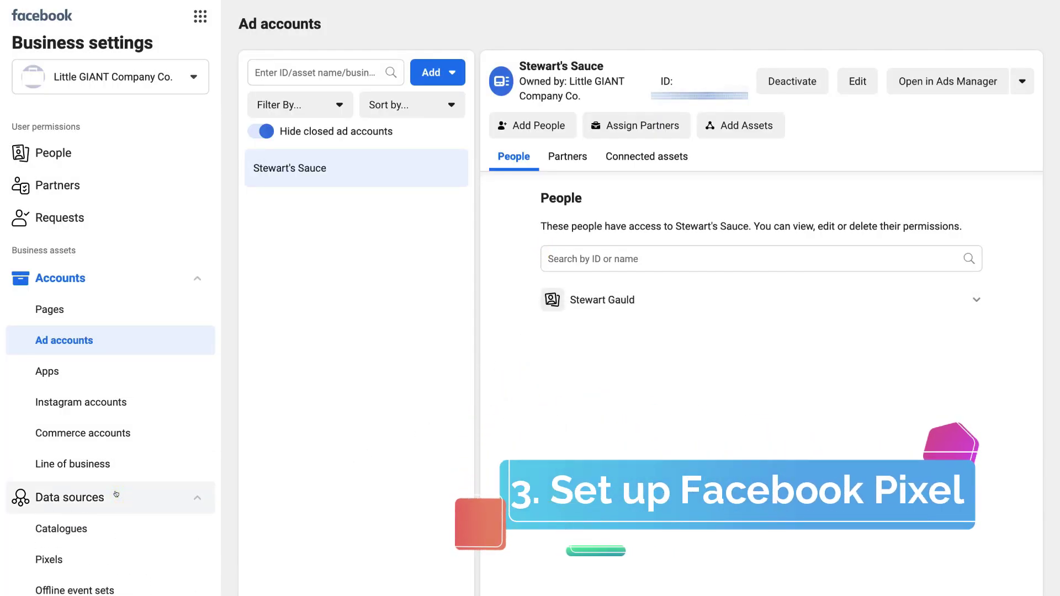
scroll(82, 494, "down", 2)
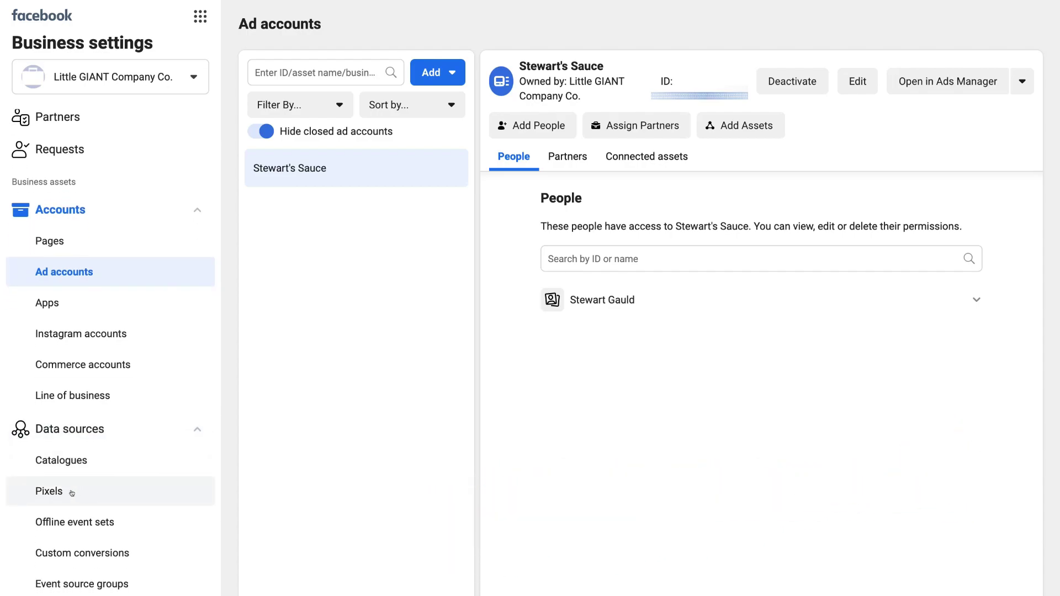
left_click(72, 493)
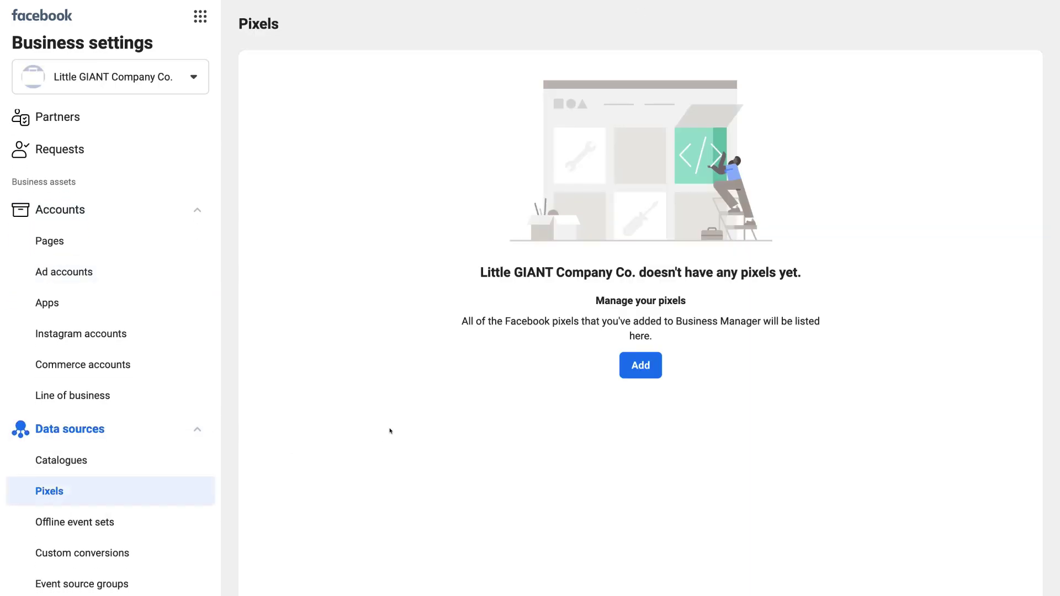
left_click(639, 374)
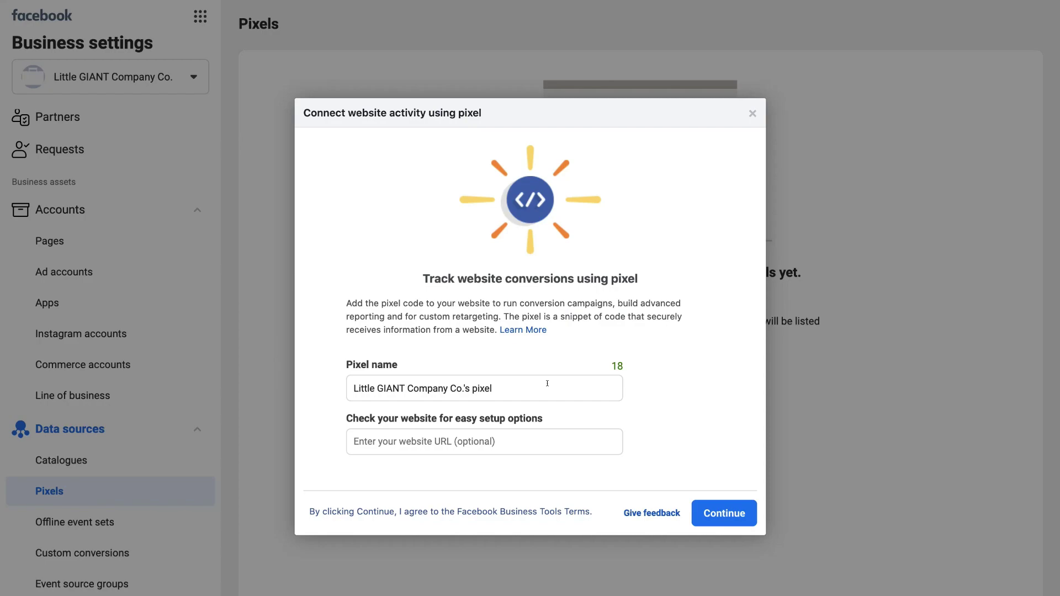
triple_click(547, 383)
type("Stewart's Sauce")
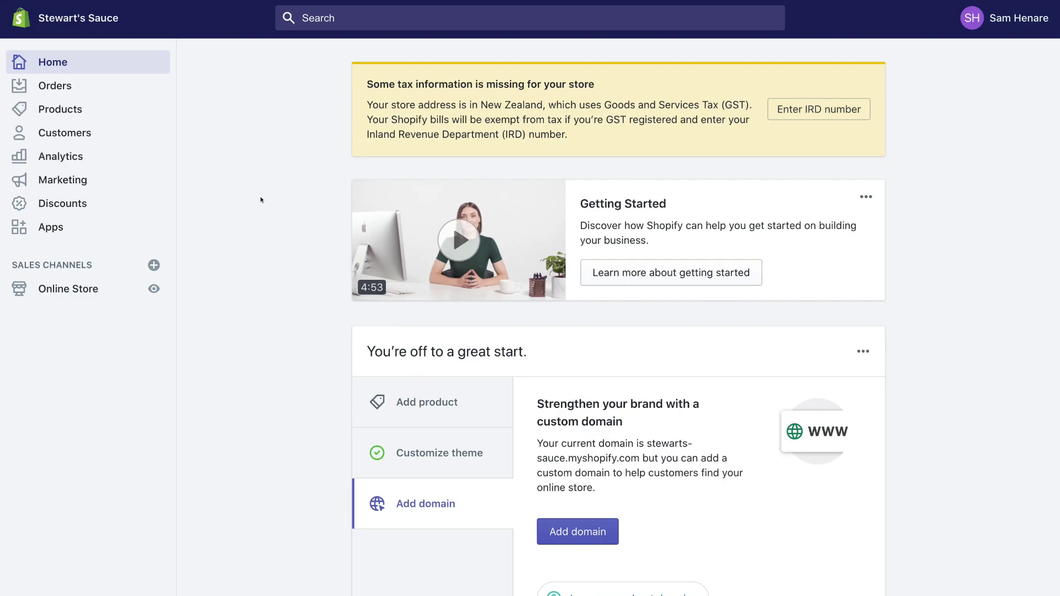
left_click(154, 289)
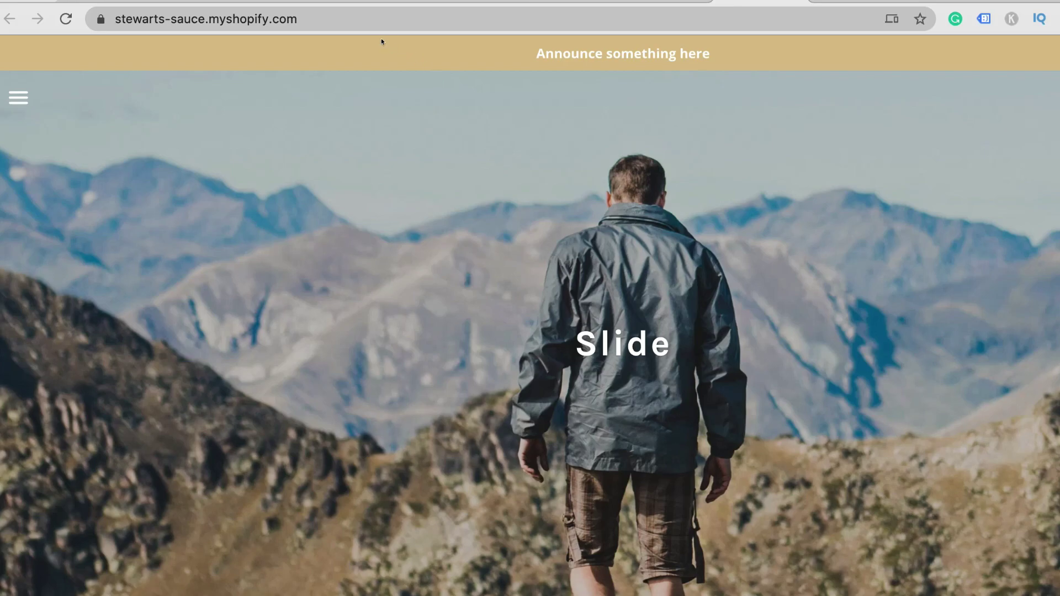
left_click(361, 19)
key("ctrl+c")
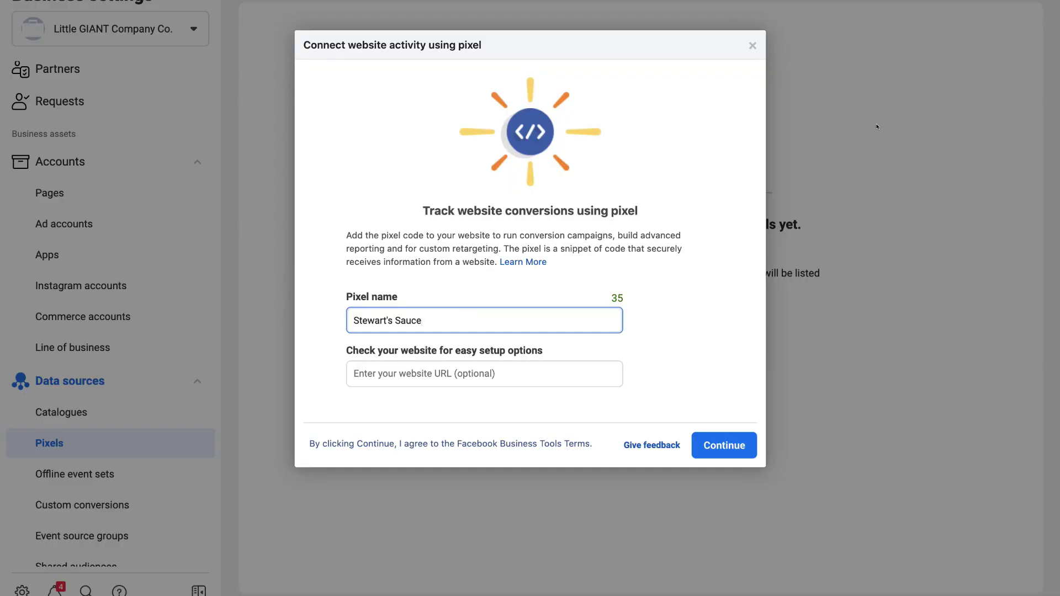
left_click(448, 373)
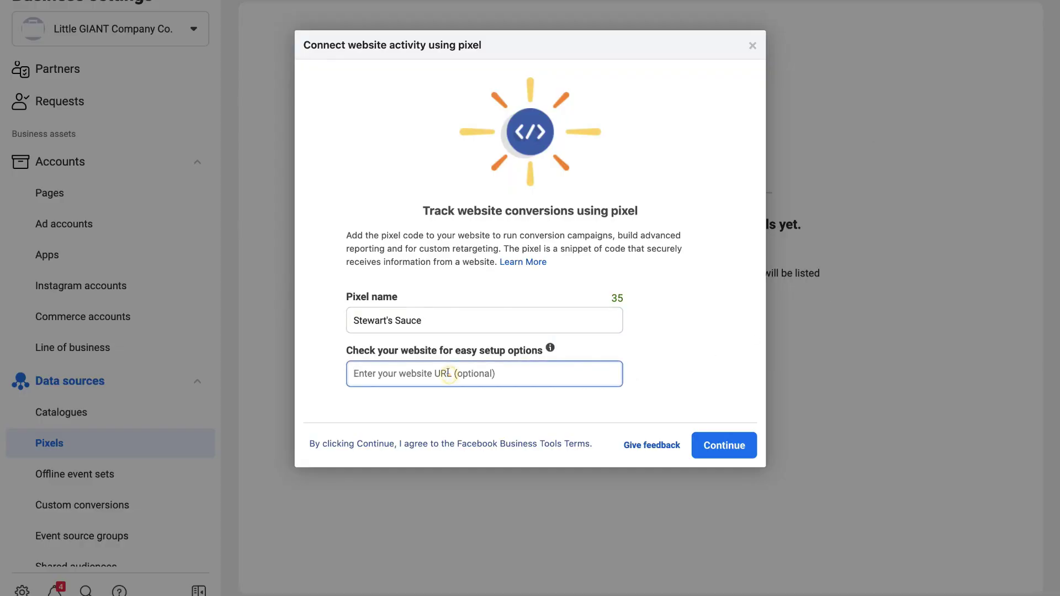
key("ctrl+v")
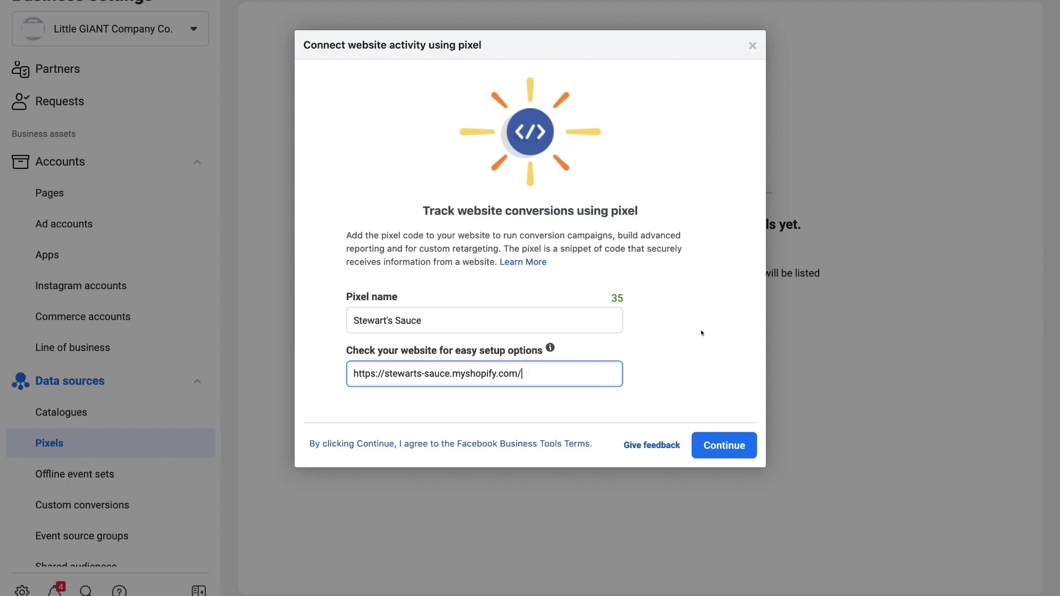
left_click(729, 437)
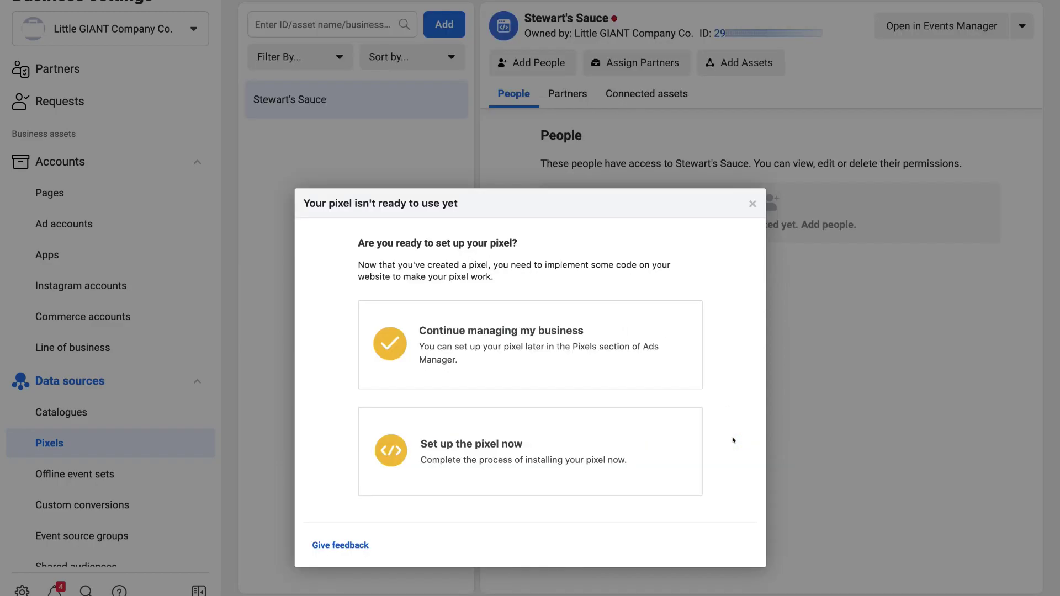
Set up the pixel through the Shopify (online) integration, keeping automatic advanced matching on, and proceed to the Paste pixel ID stage.
left_click(587, 445)
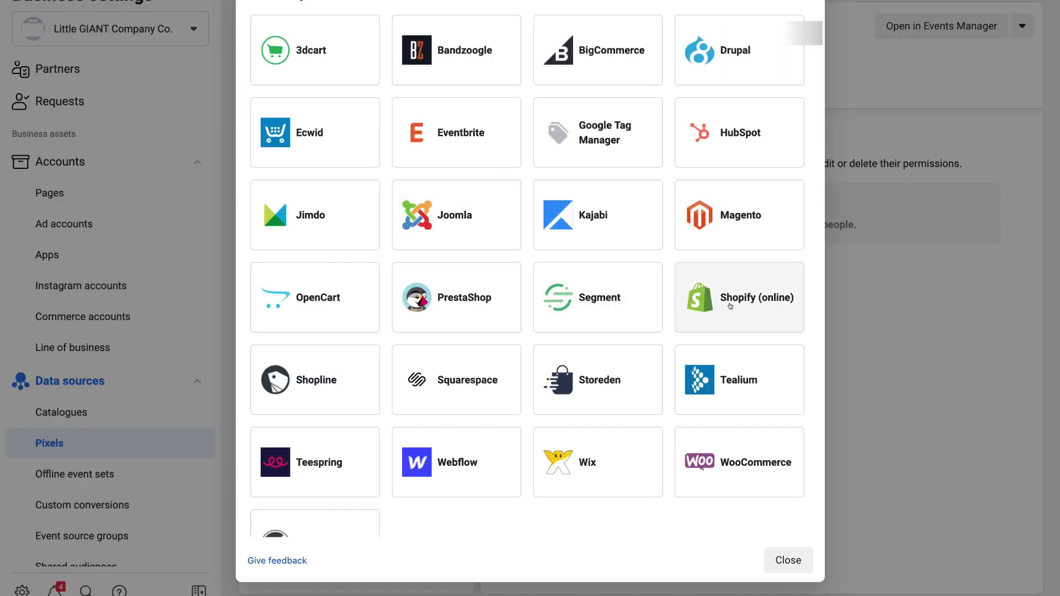
left_click(730, 306)
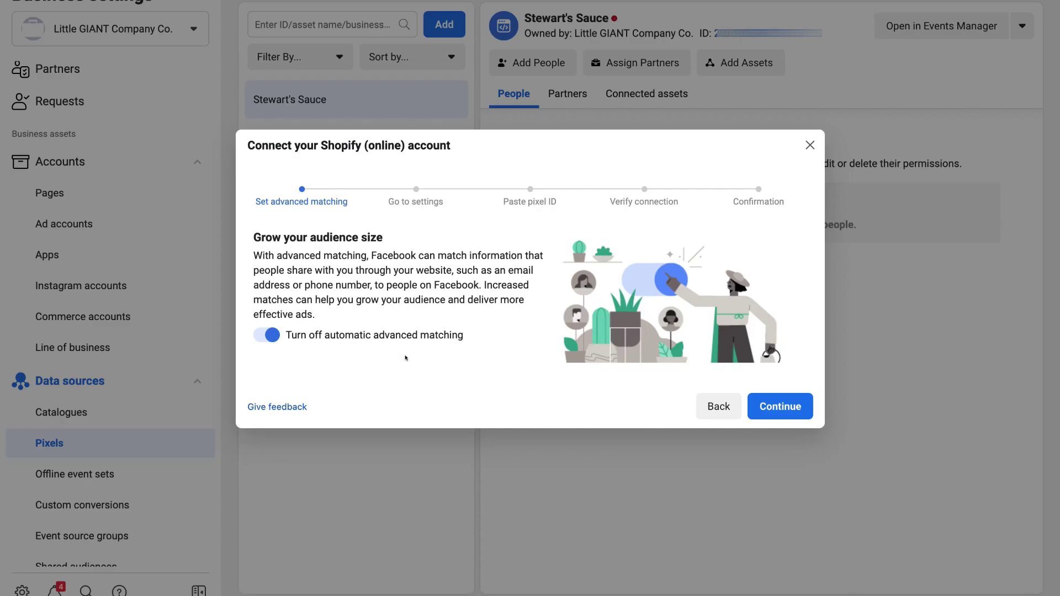
left_click(769, 403)
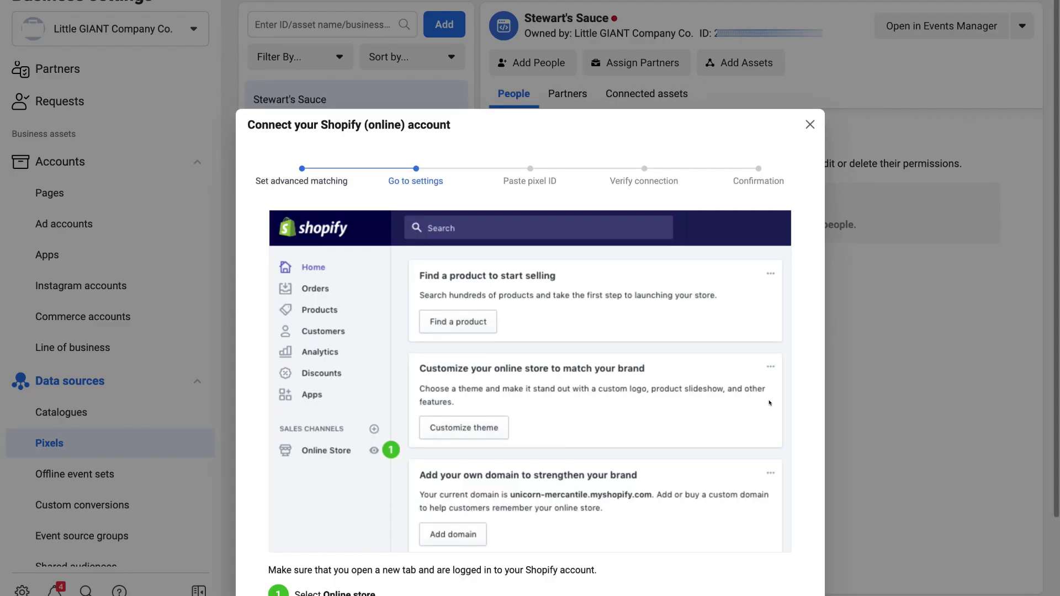
scroll(770, 404, "down", 1)
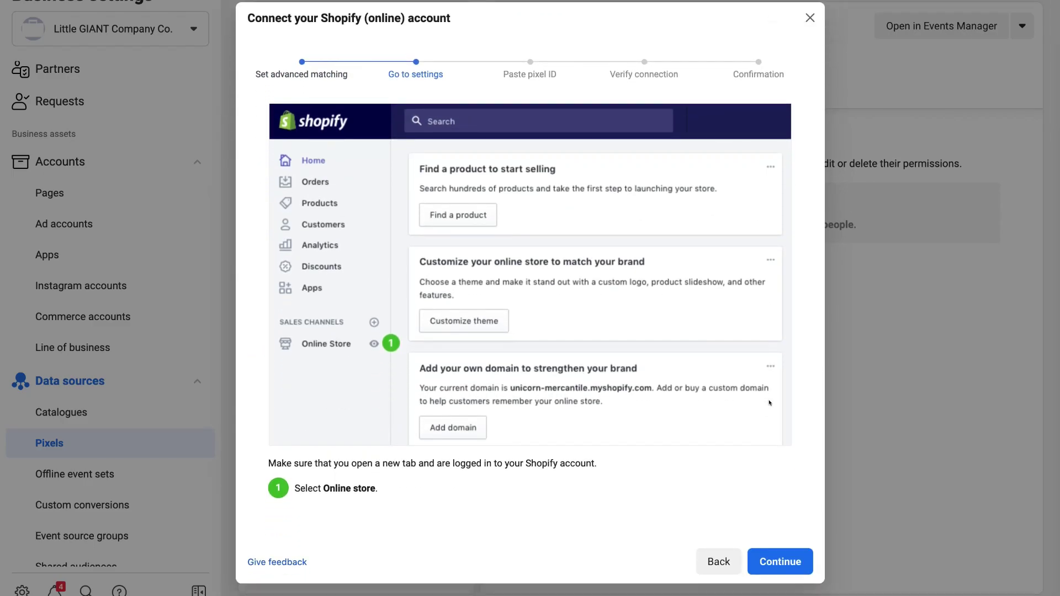
left_click(788, 554)
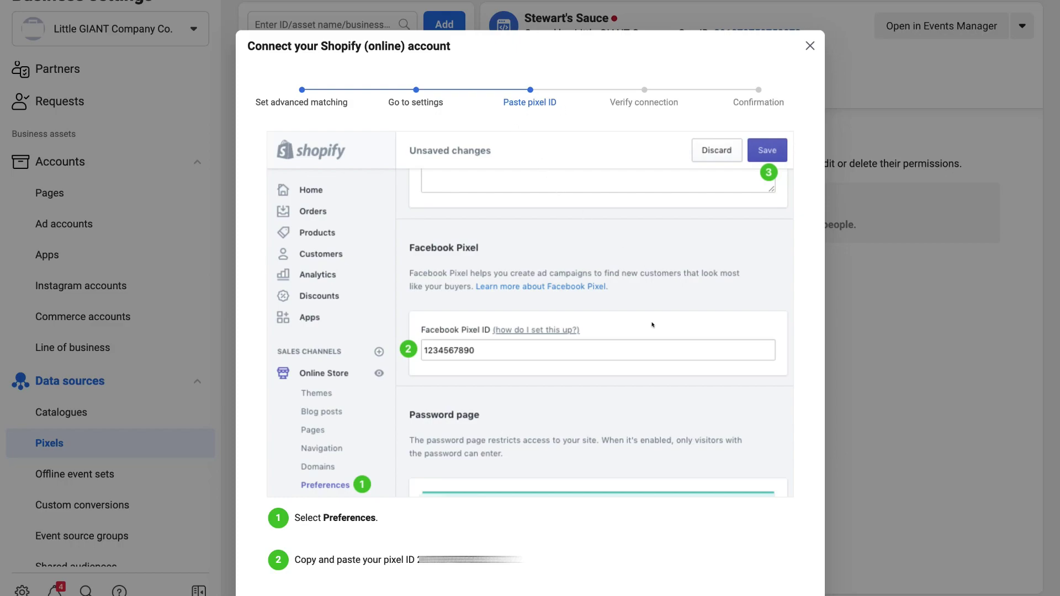
Copy the pixel ID and save it as the Facebook Pixel ID in the Shopify online store's preferences.
scroll(652, 325, "down", 1)
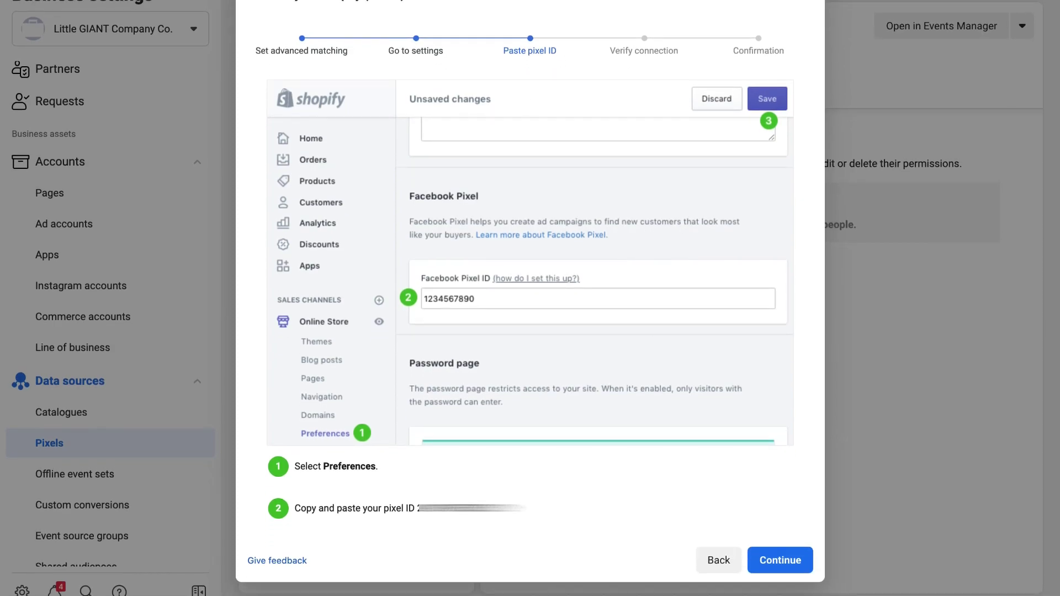
left_click_drag(522, 508, 416, 505)
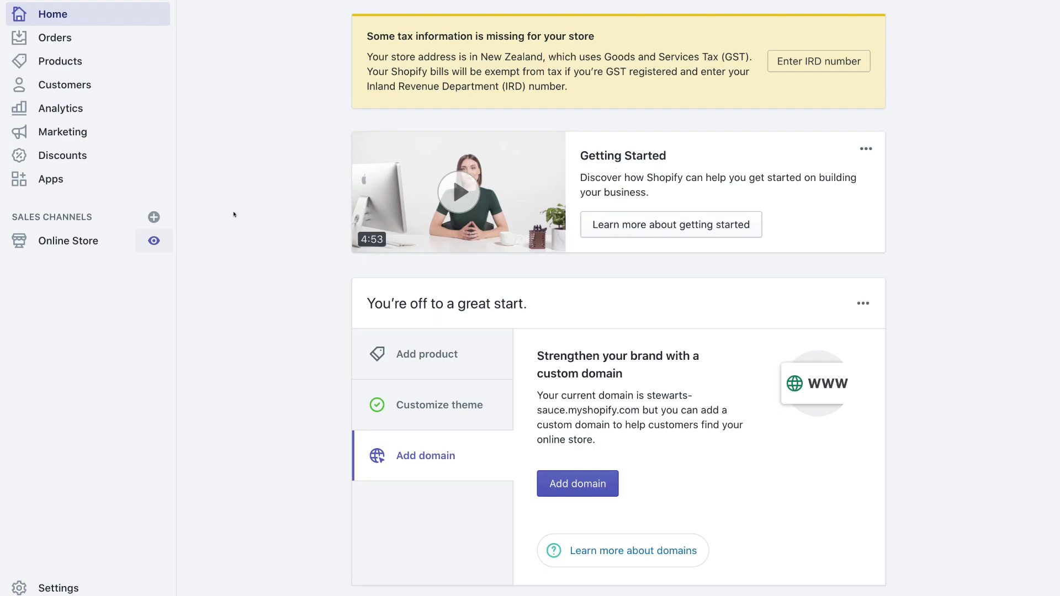
left_click(67, 243)
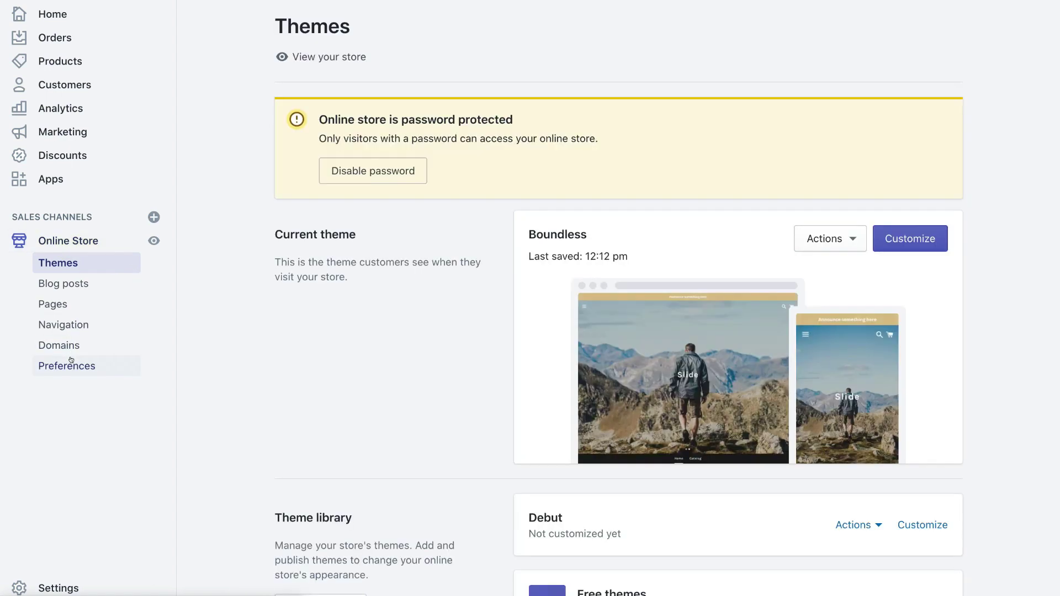
left_click(71, 360)
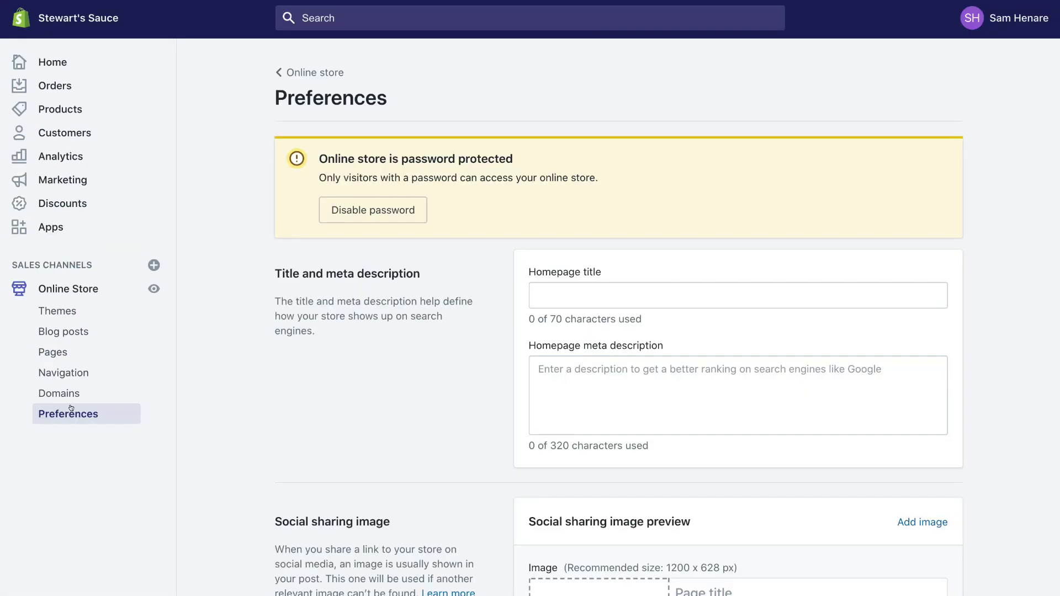
scroll(361, 412, "down", 9)
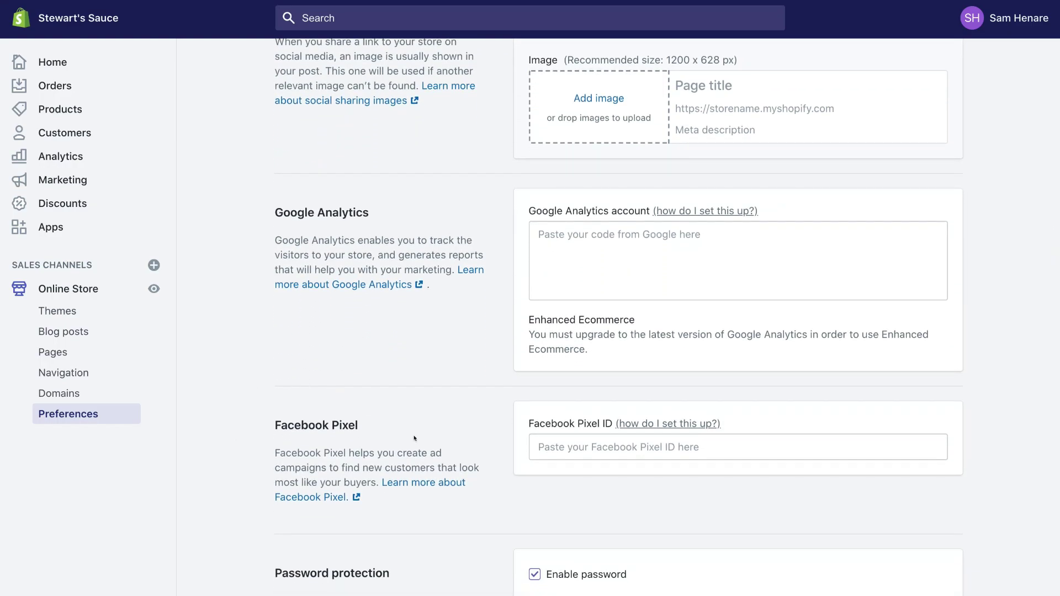
left_click(560, 445)
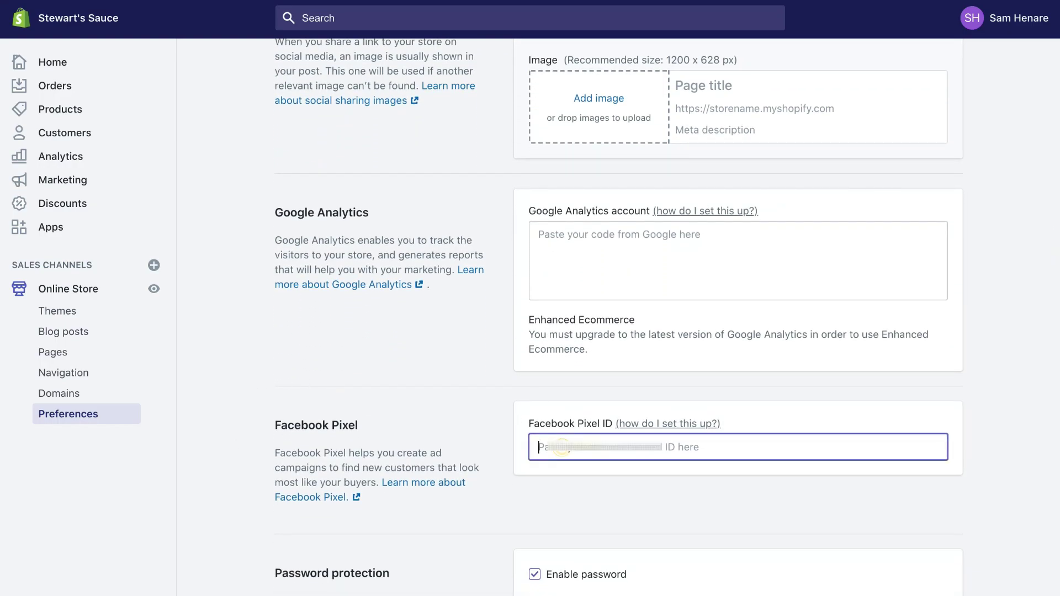
key("ctrl+v")
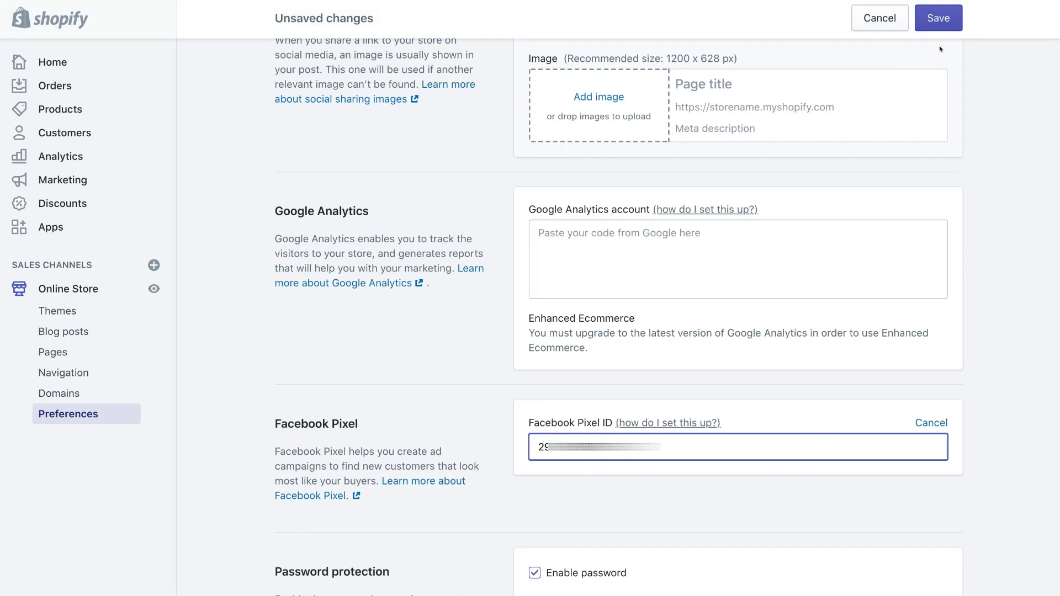
left_click(938, 20)
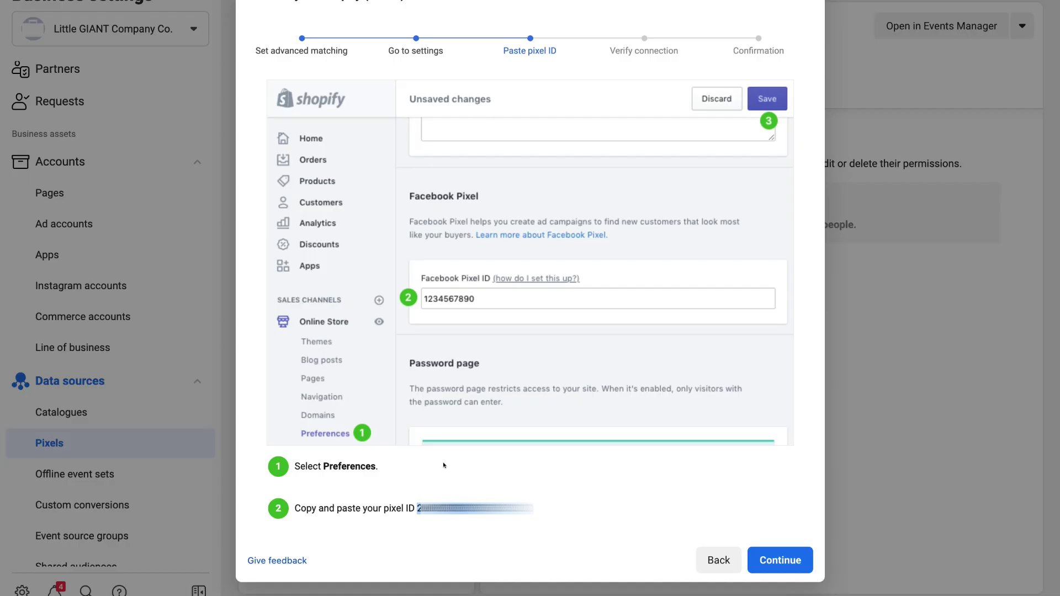
left_click(444, 465)
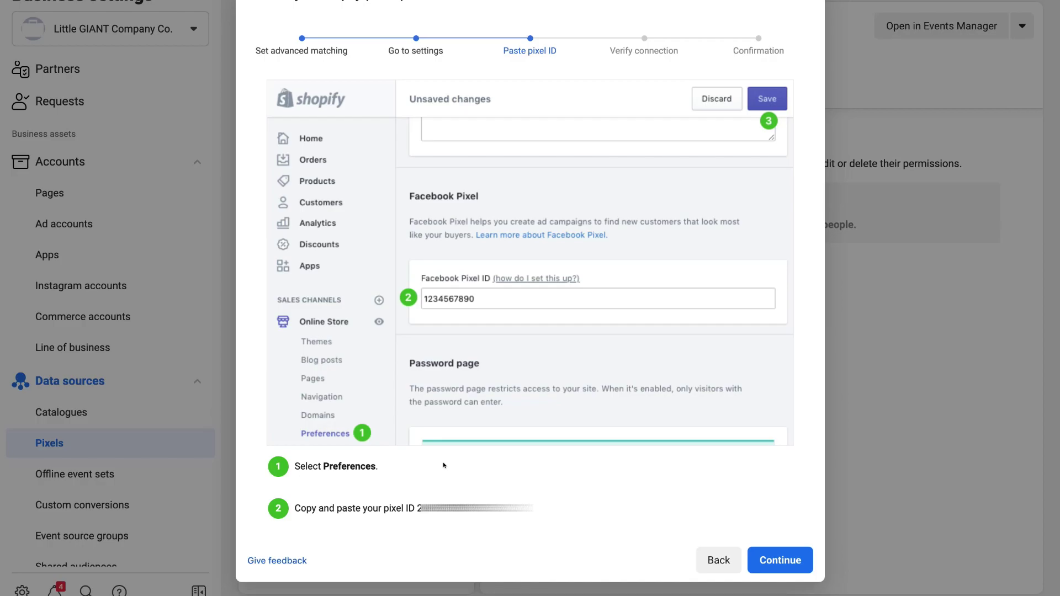
left_click(780, 560)
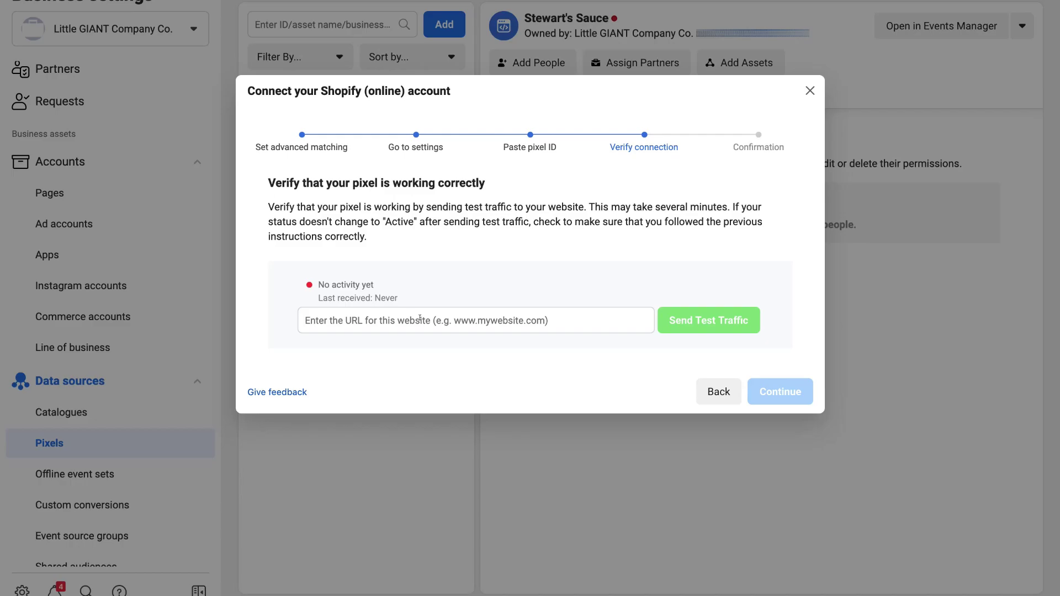
left_click(419, 319)
type("https://stewarts-sauce.myshopify.com/")
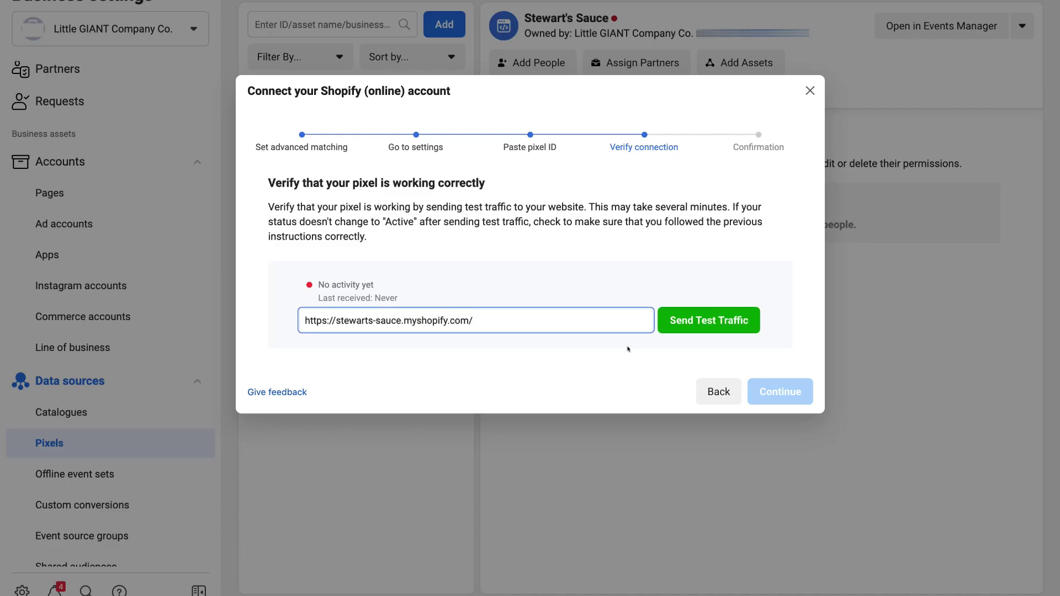
left_click(718, 324)
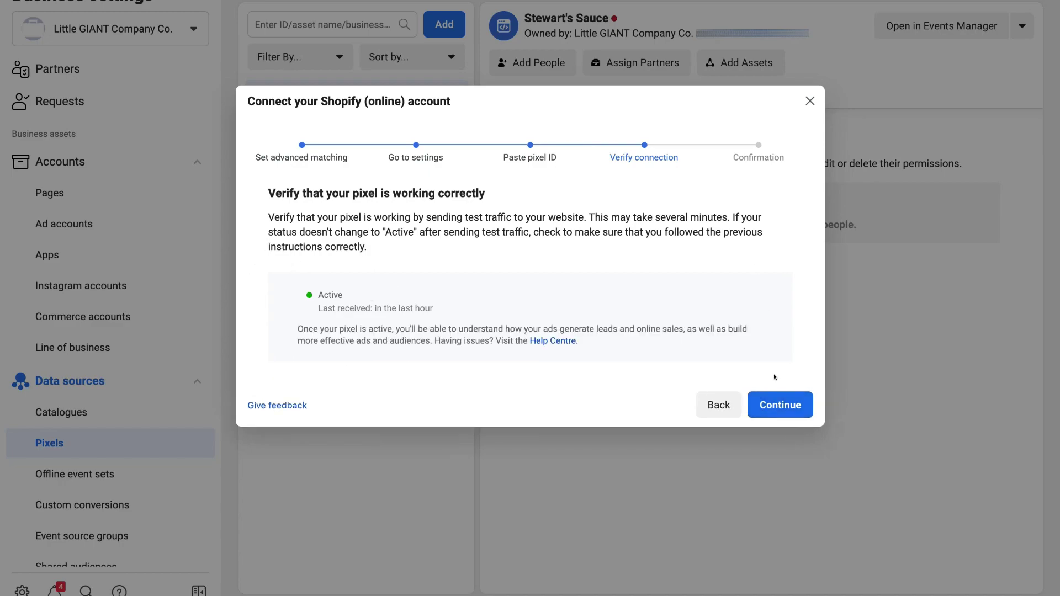
left_click(776, 404)
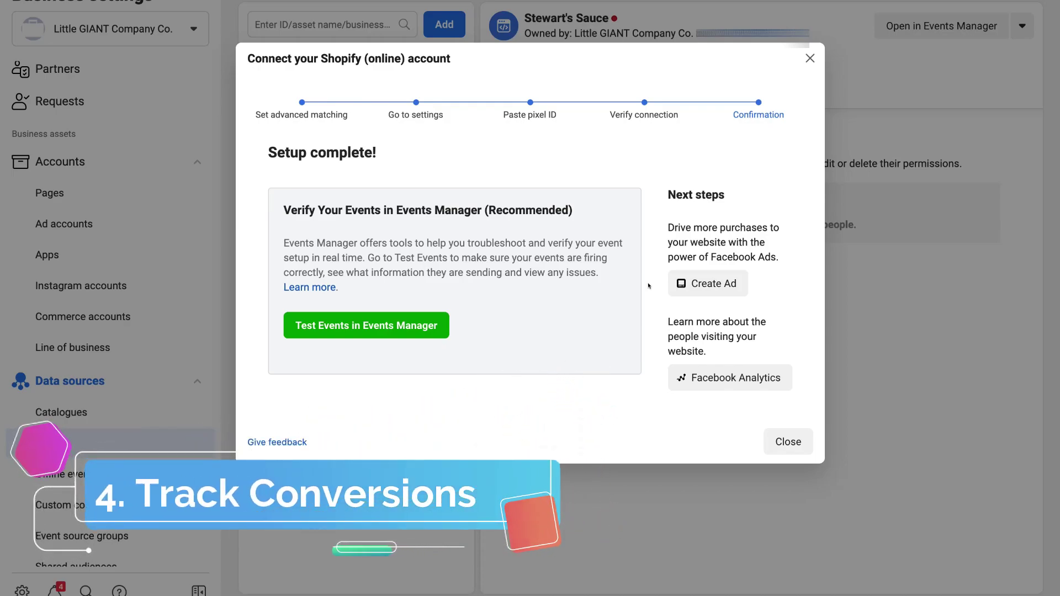
left_click(778, 443)
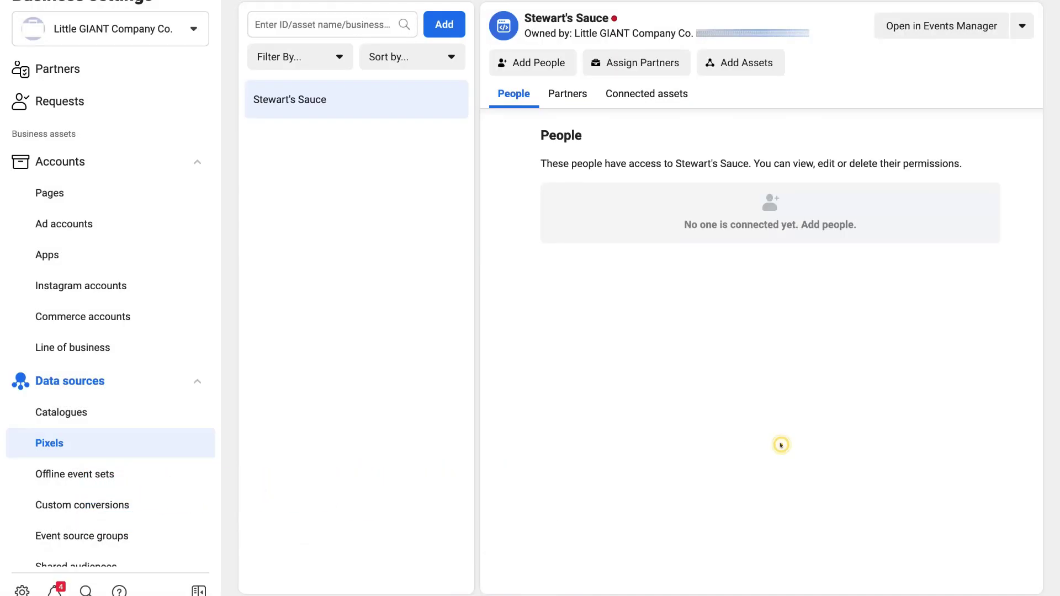
left_click(913, 28)
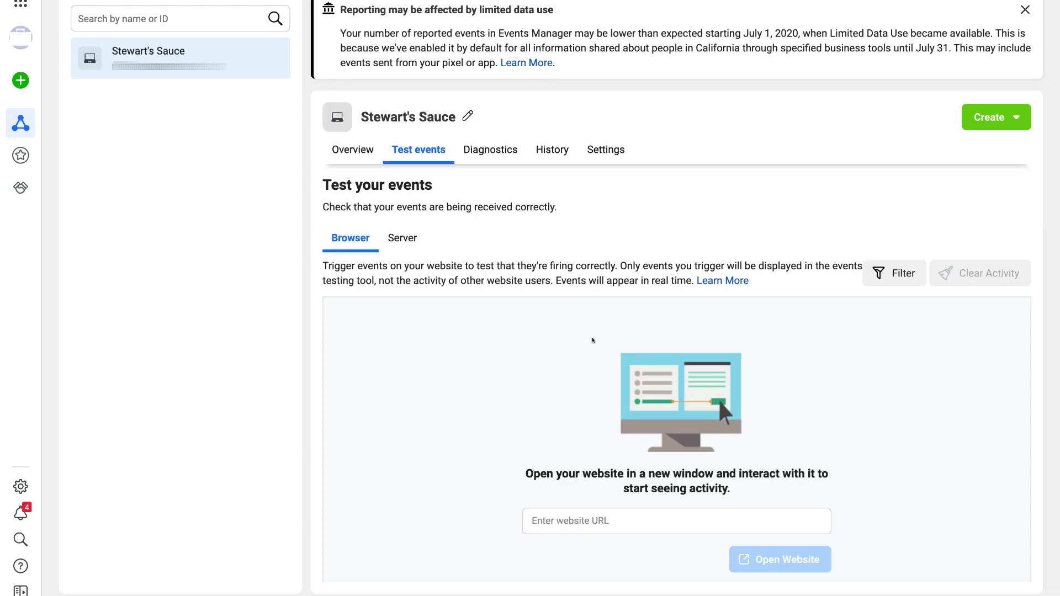
left_click(551, 521)
type("https://stewarts-sauce.myshopify.com/")
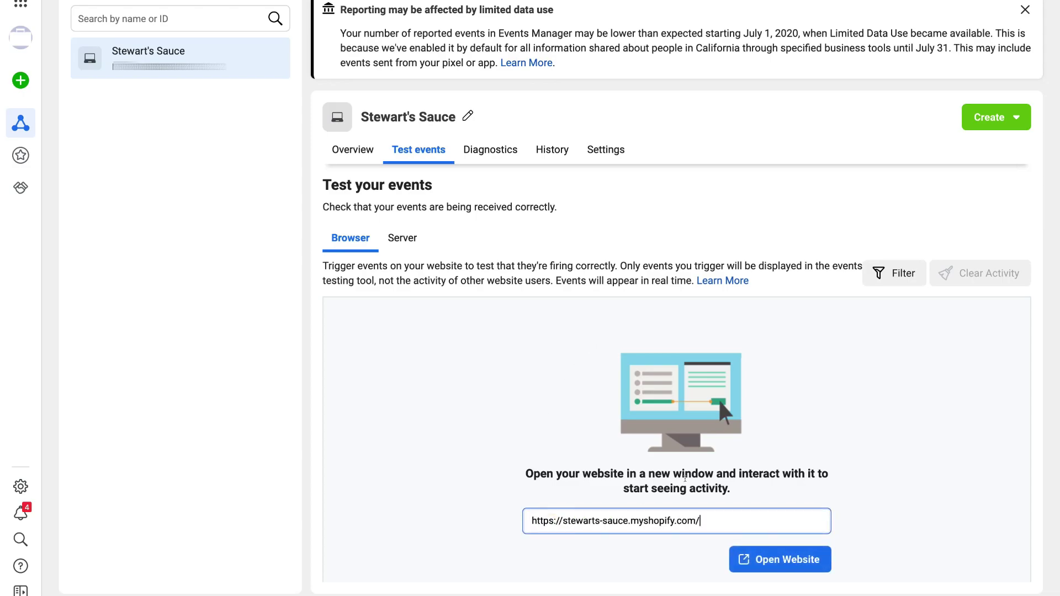
left_click(787, 559)
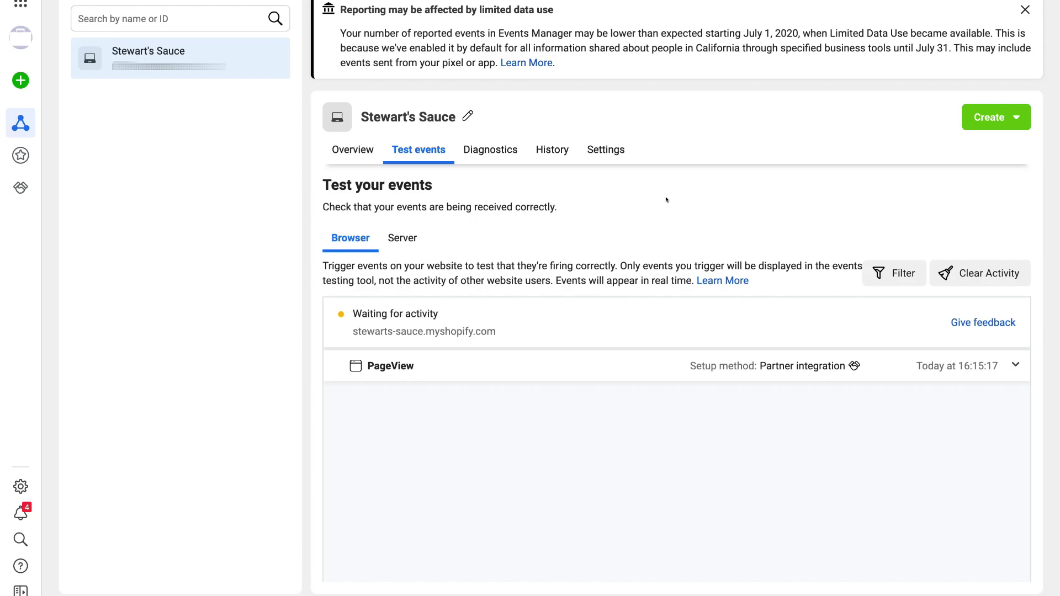
left_click(359, 151)
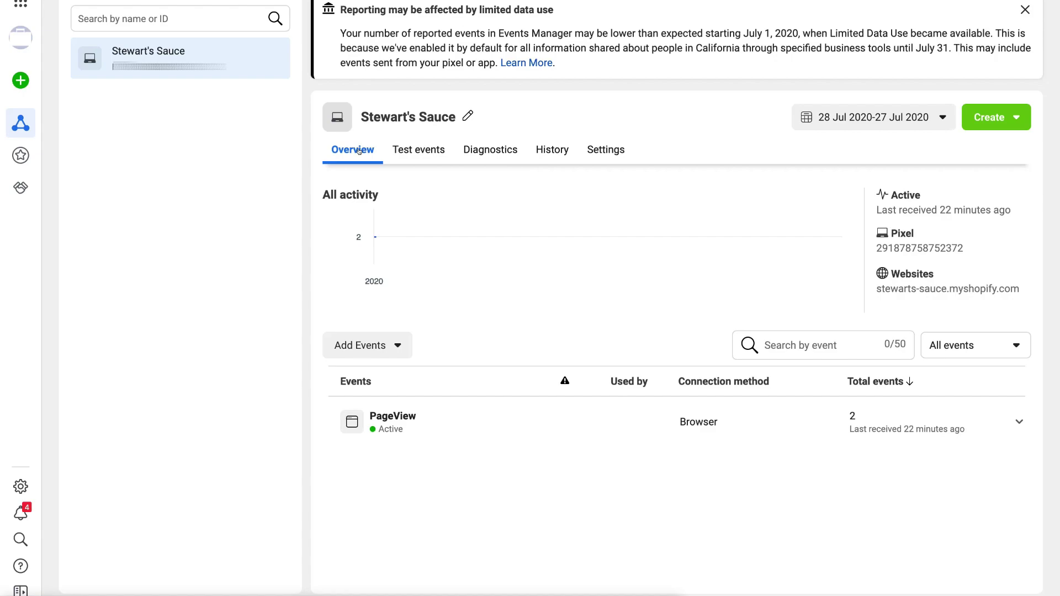
mouse_move(457, 252)
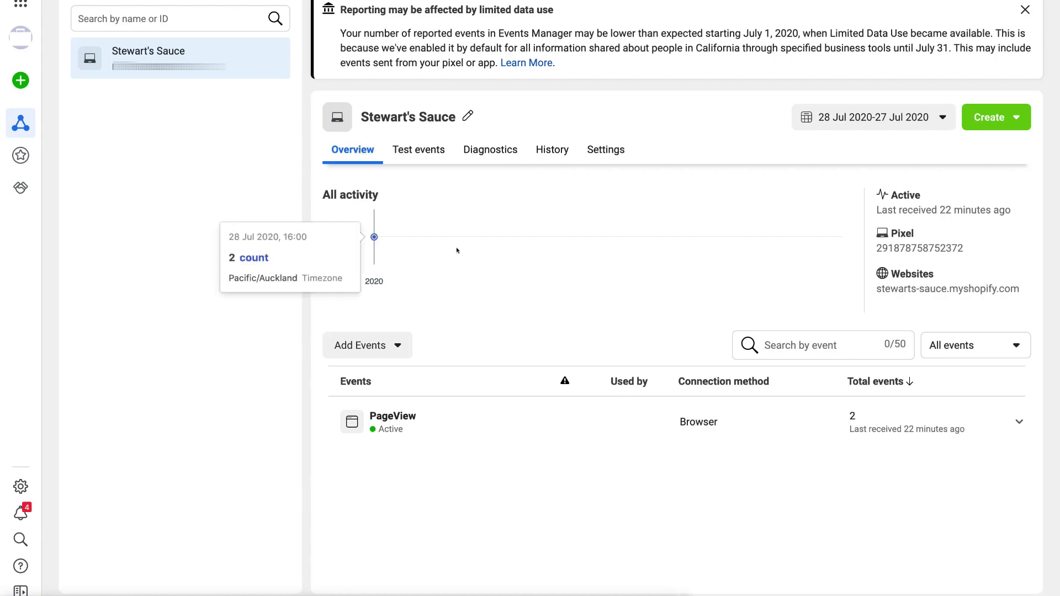
left_click(392, 350)
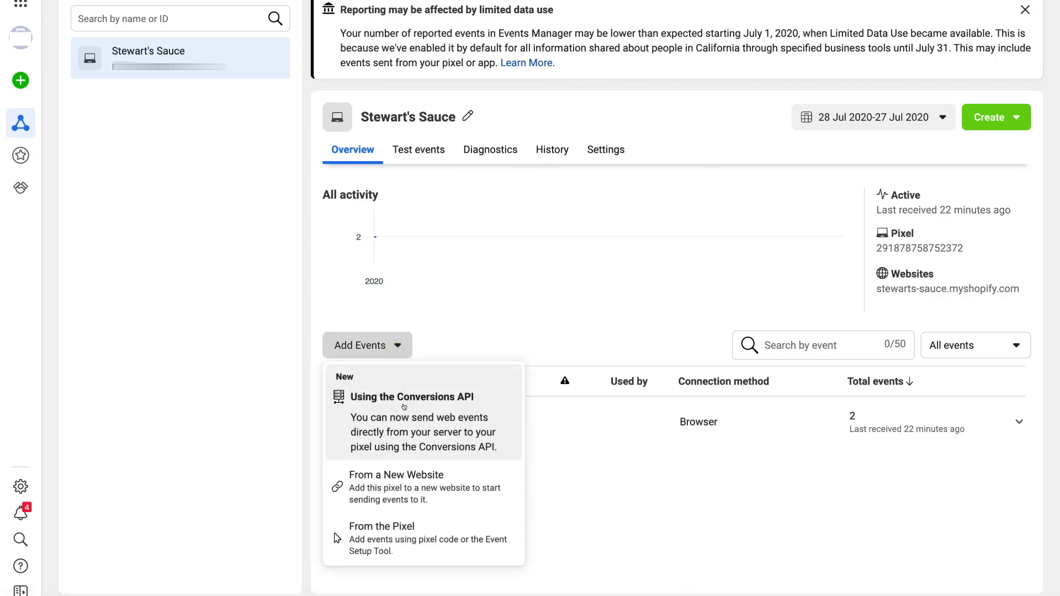
left_click(457, 528)
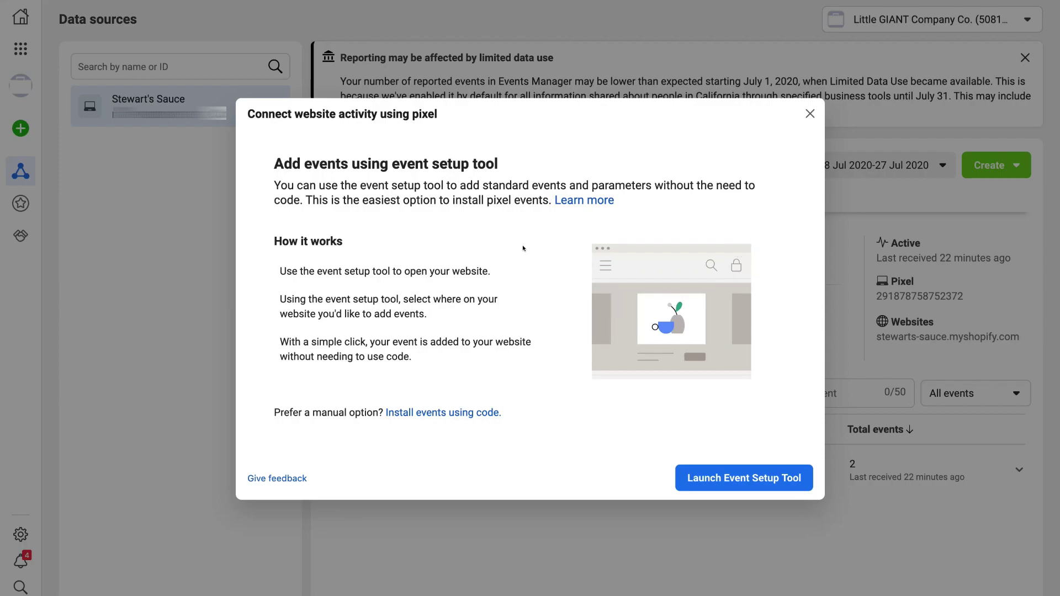
left_click(729, 470)
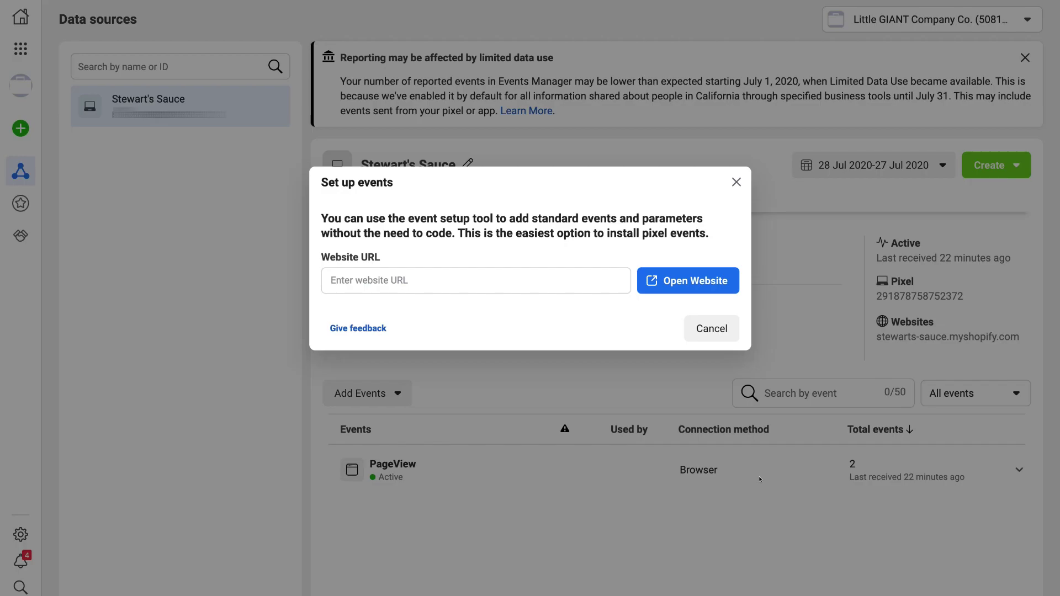
left_click(450, 281)
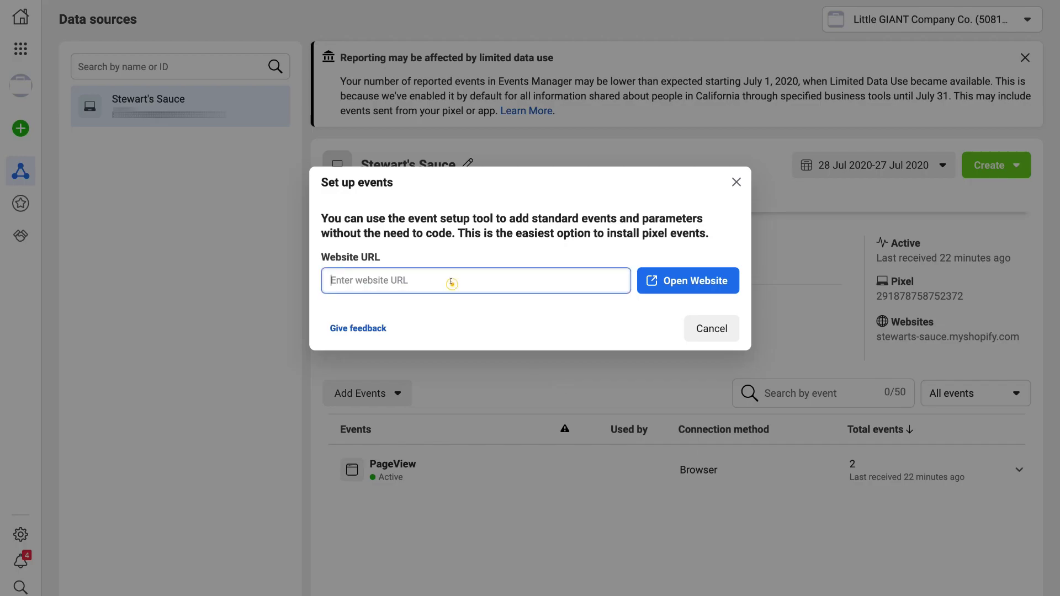
type("https://stewarts-sauce.myshopify.com/")
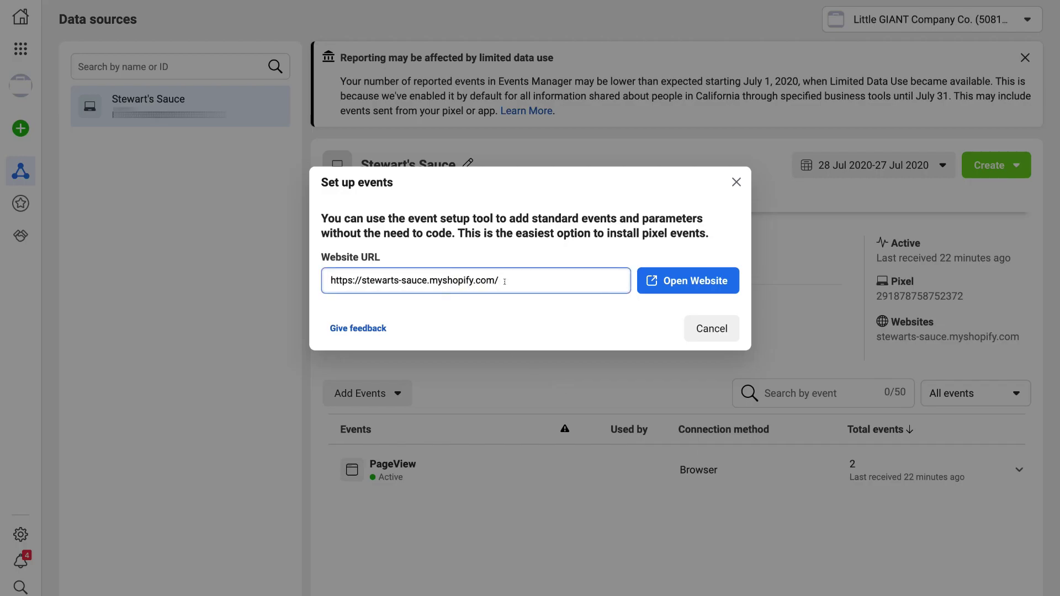
left_click(687, 281)
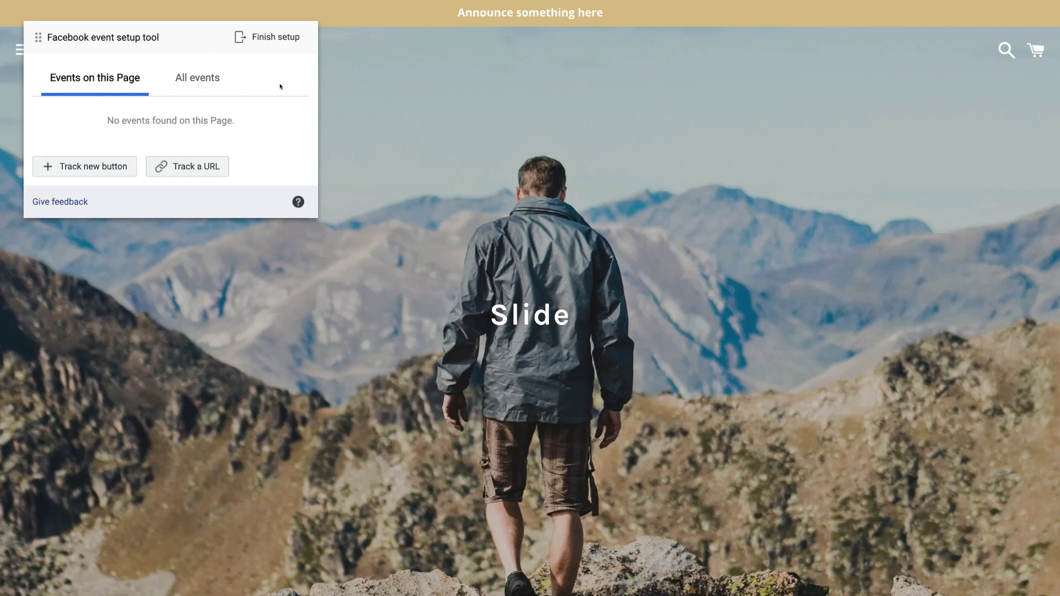
Move the event setup tool clear of the store's menu and check the events across the pixel and on this page.
left_click_drag(190, 31, 236, 54)
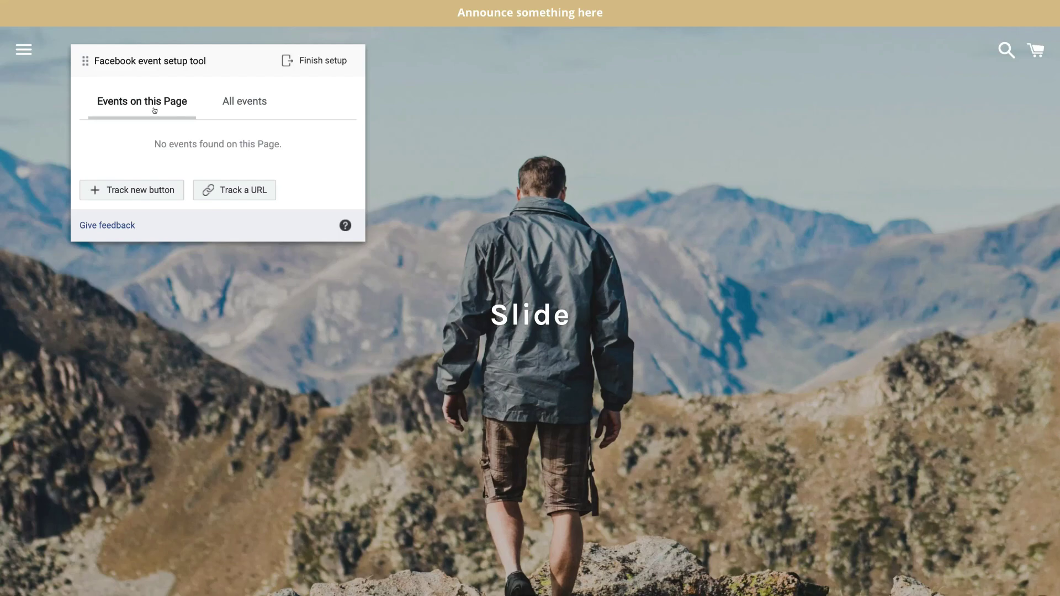
left_click(223, 103)
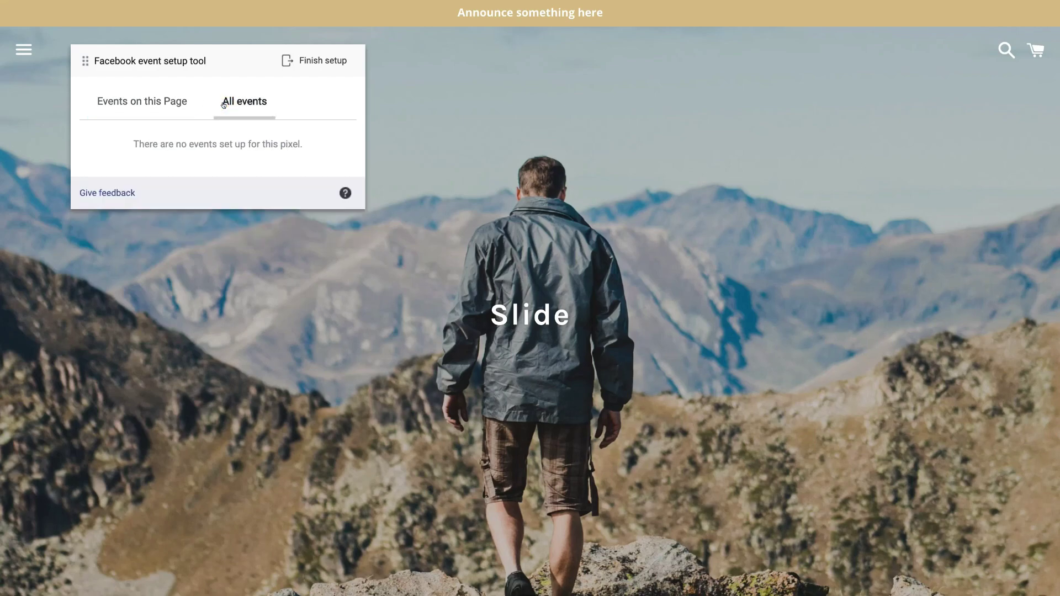
left_click(163, 104)
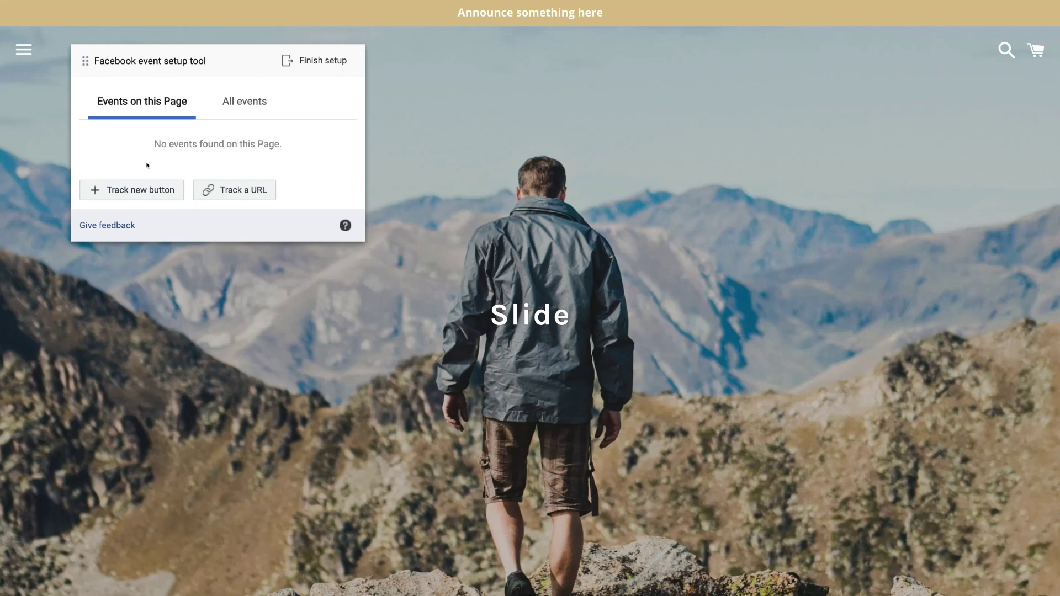
left_click(120, 188)
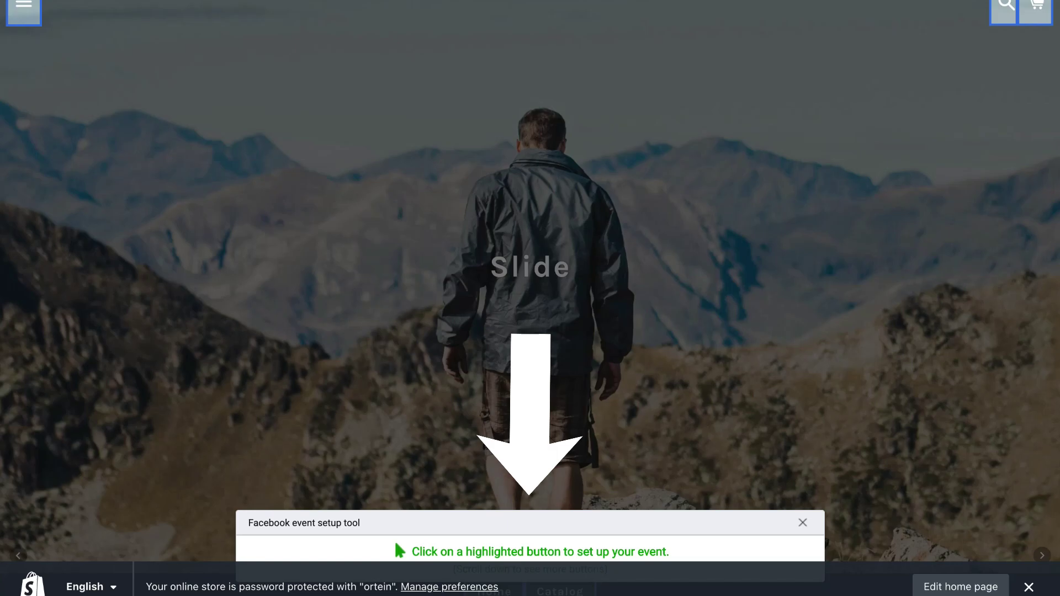
scroll(1048, 66, "up", 1)
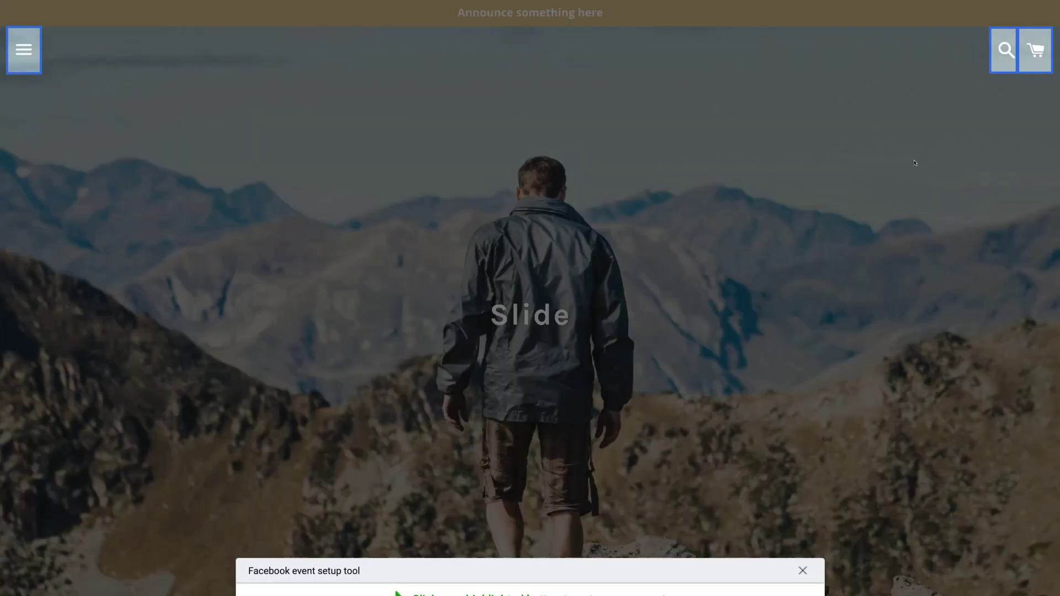
left_click(1032, 58)
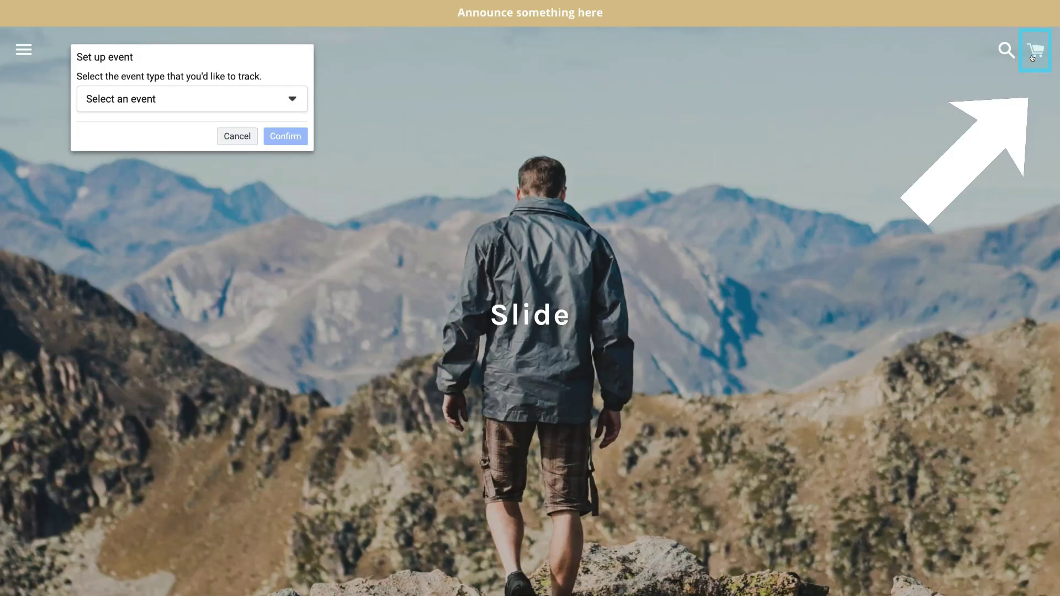
left_click(292, 99)
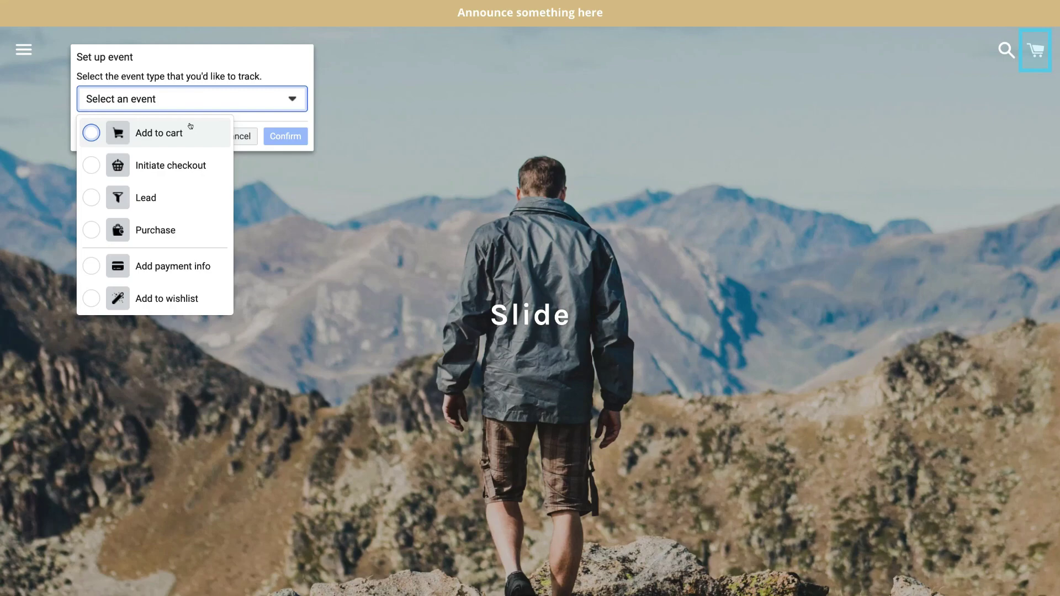
left_click(190, 126)
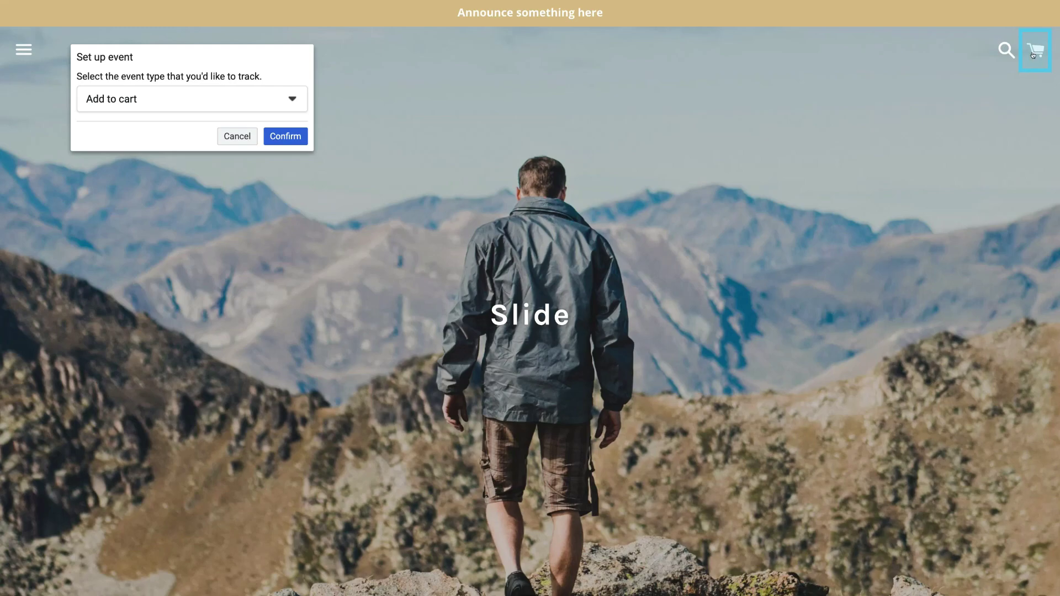
scroll(394, 71, "down", 1)
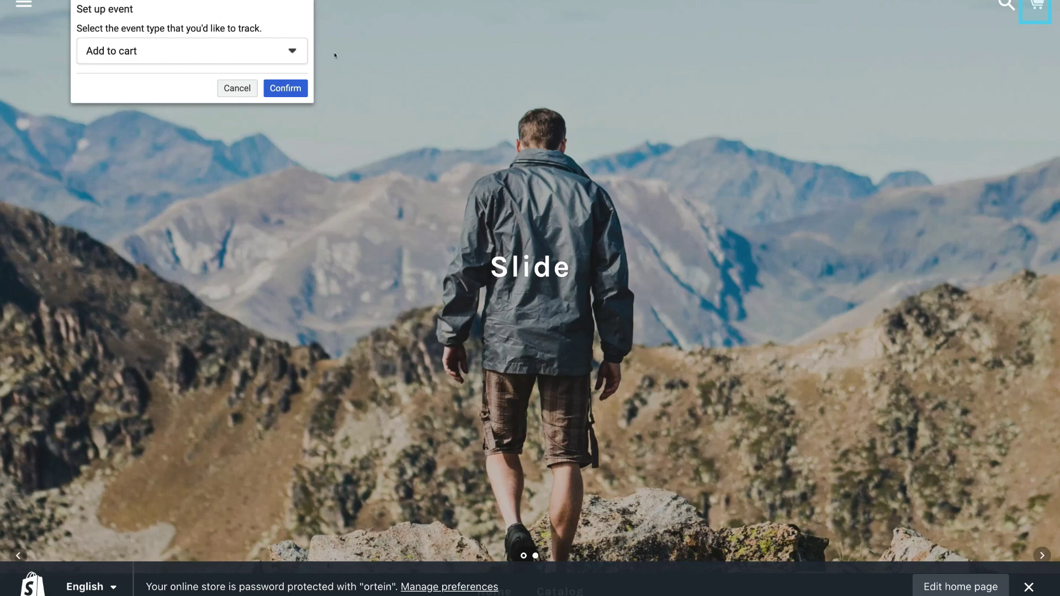
left_click(292, 51)
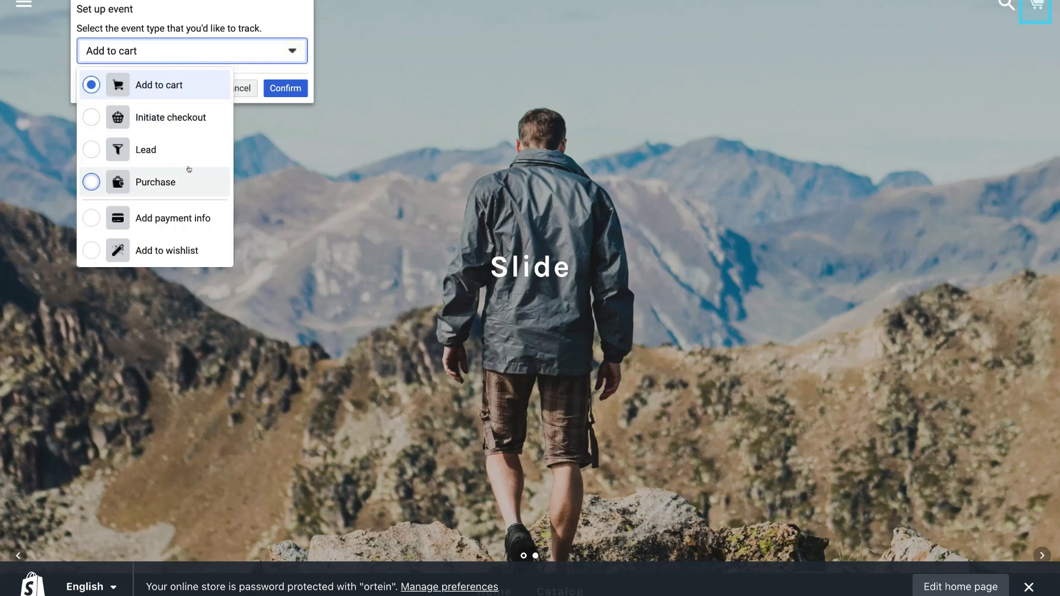
left_click(305, 146)
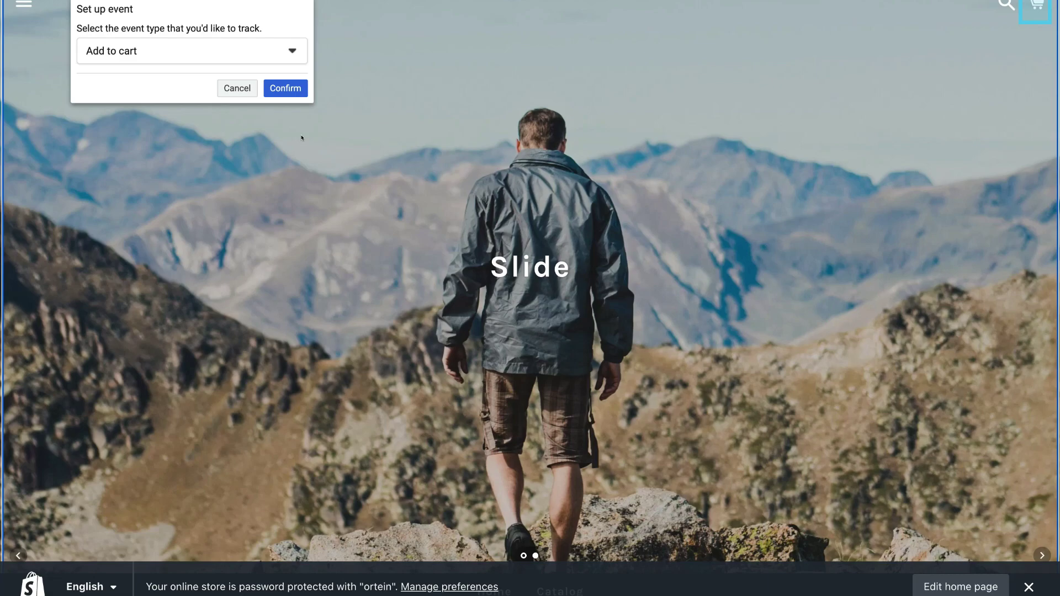
left_click(244, 87)
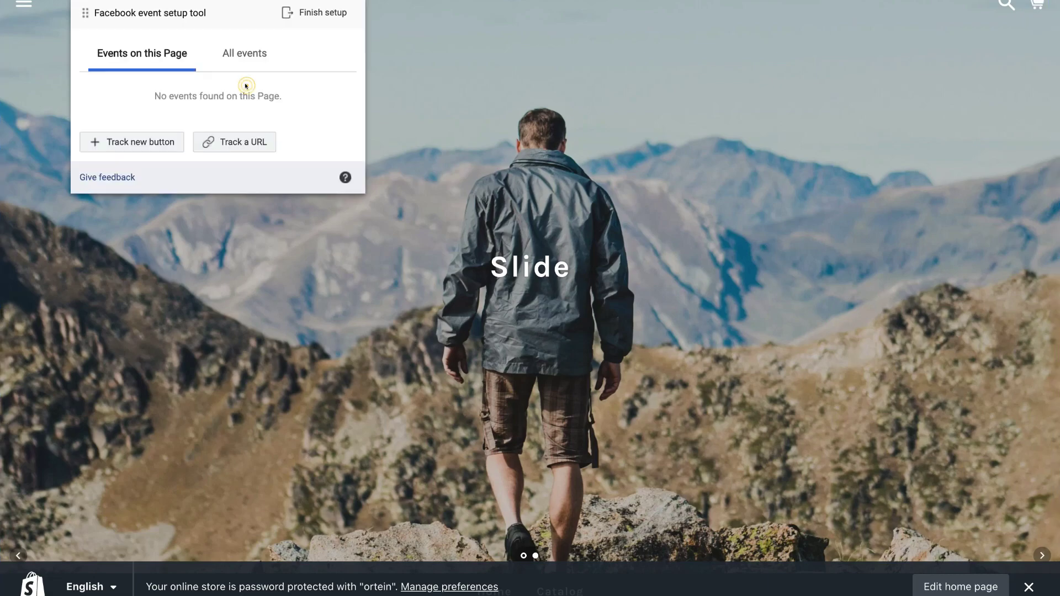
Start checkout for Stewart's Super Hot Sauce from its product page using more payment options.
scroll(549, 235, "down", 10)
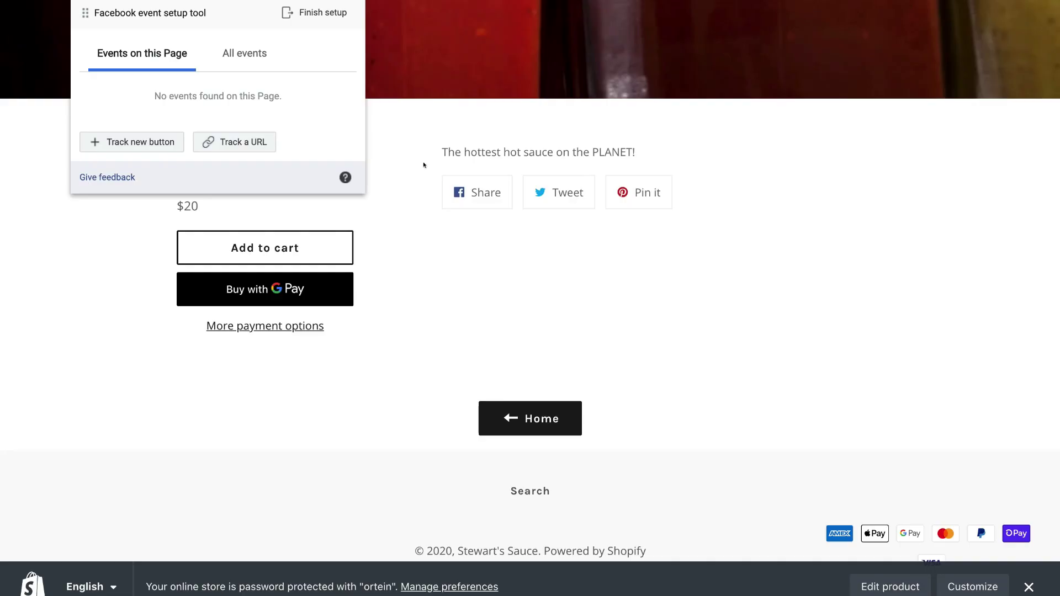
left_click(279, 328)
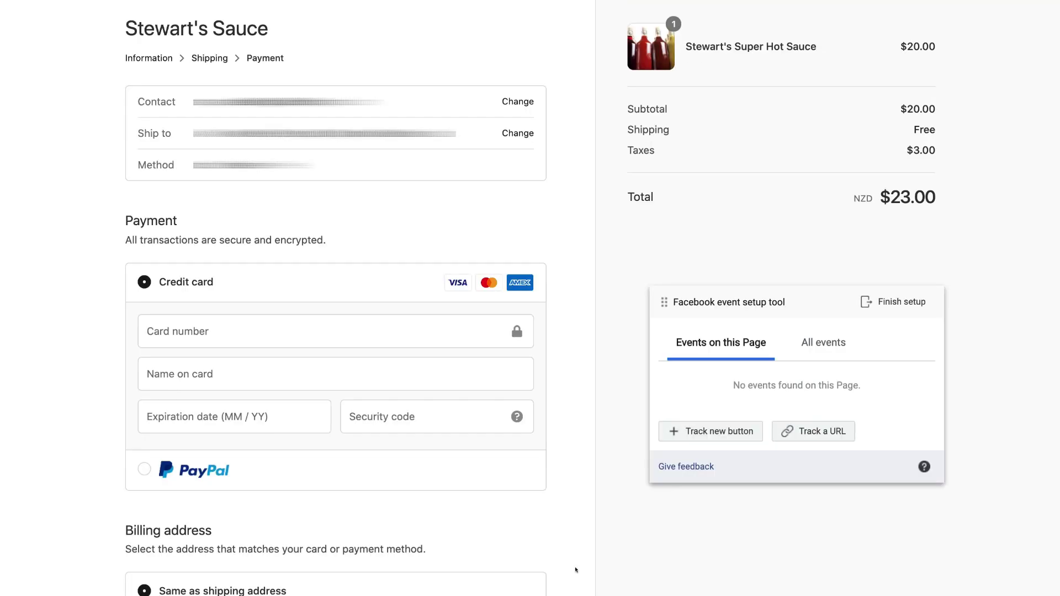
Track the checkout's Pay now button as a new Purchase event.
scroll(575, 570, "down", 5)
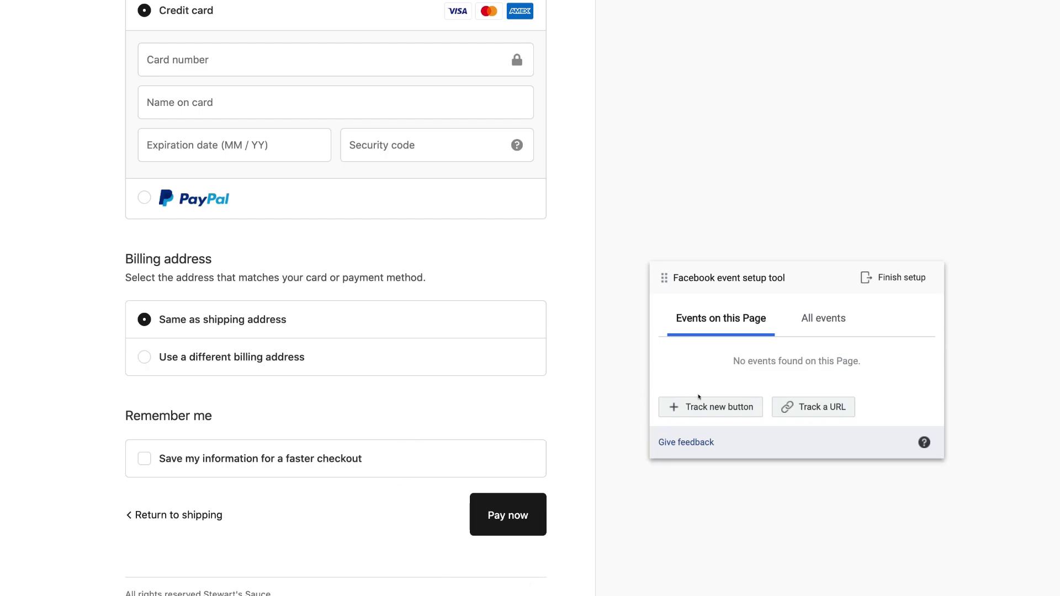
left_click(717, 407)
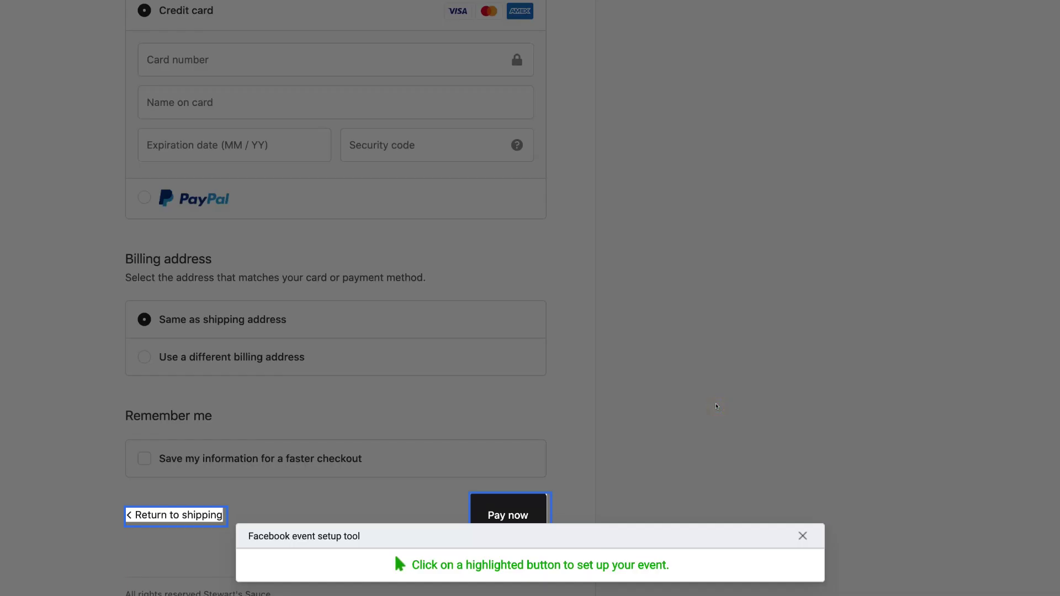
left_click(532, 499)
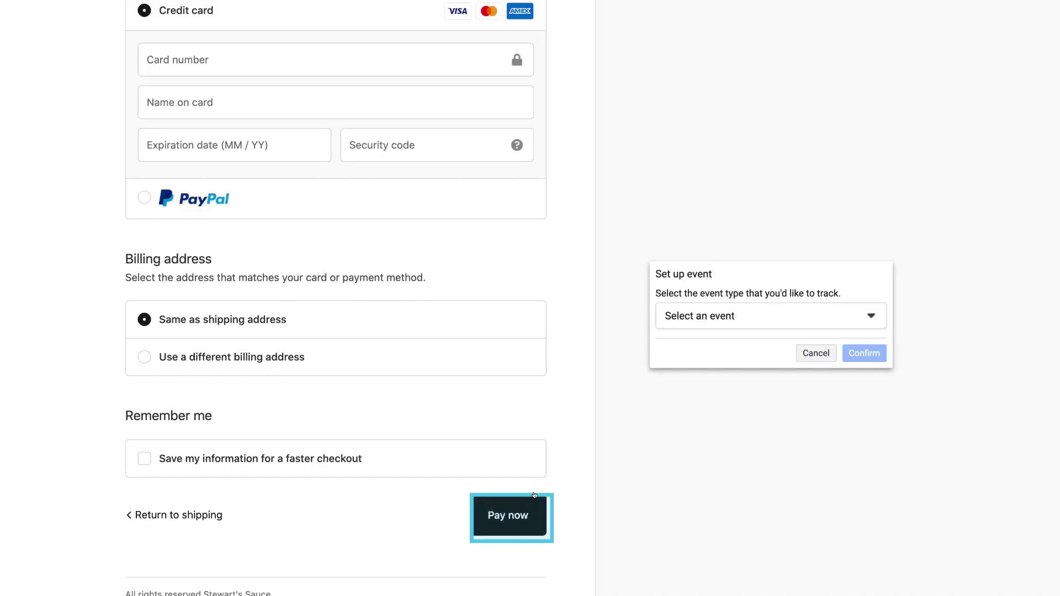
left_click(728, 324)
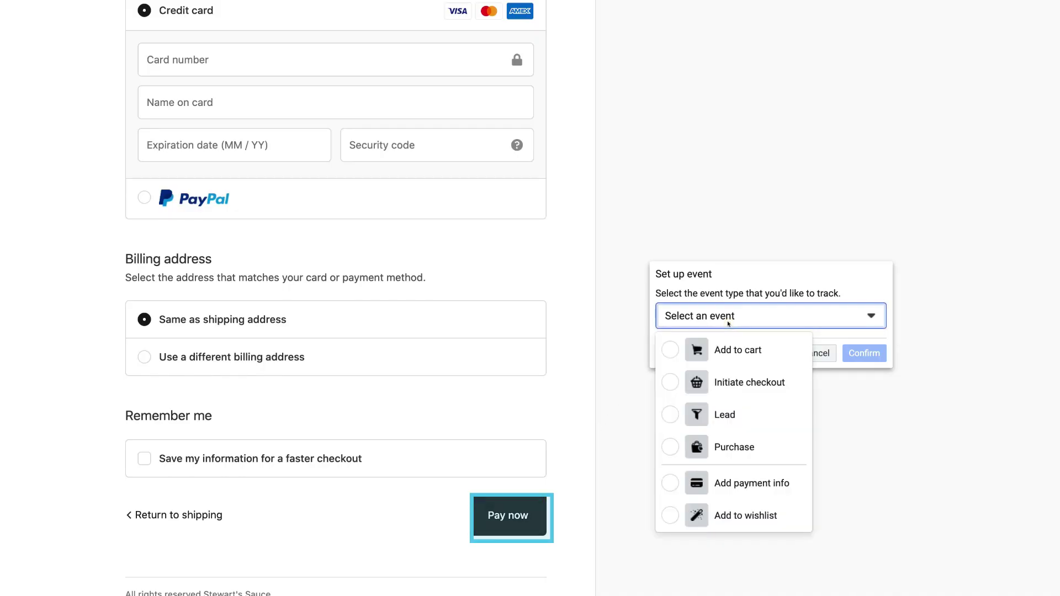
left_click(736, 445)
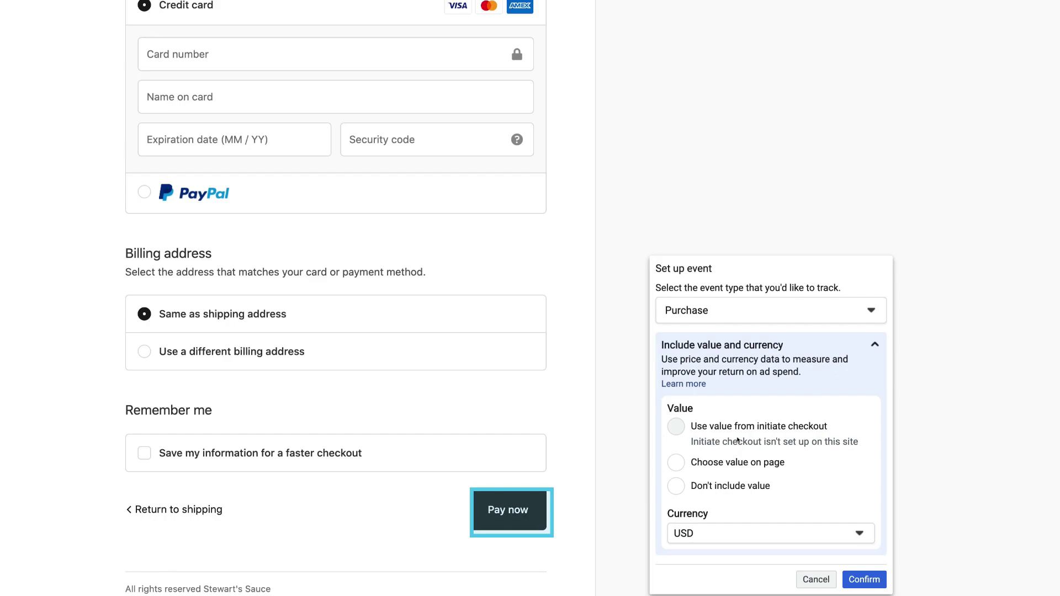
Use the $23.00 order total on the page as the Purchase event's value, with currency USD, and confirm the event.
left_click(676, 462)
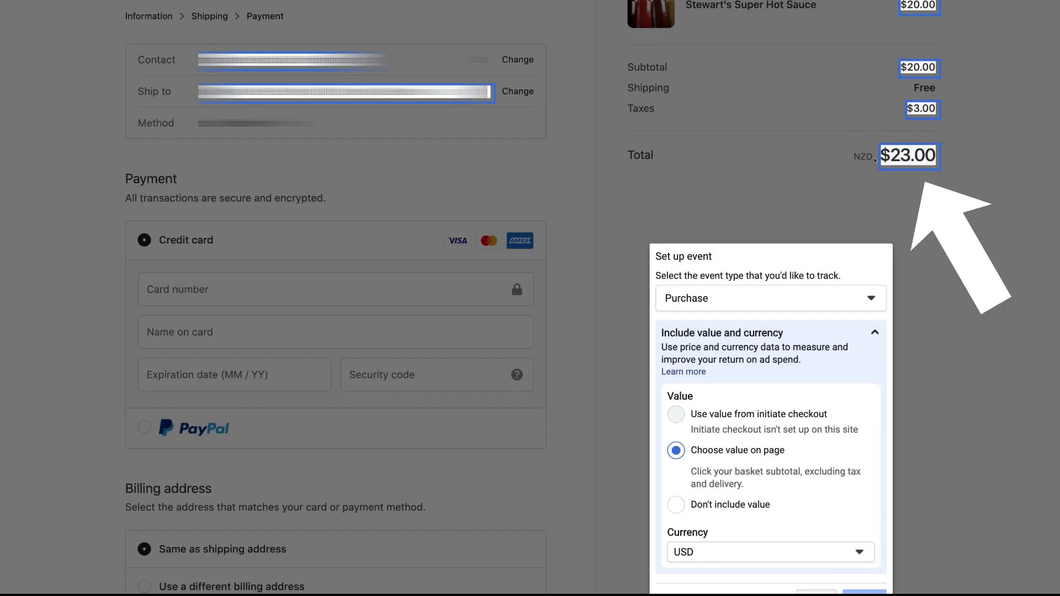
left_click(926, 159)
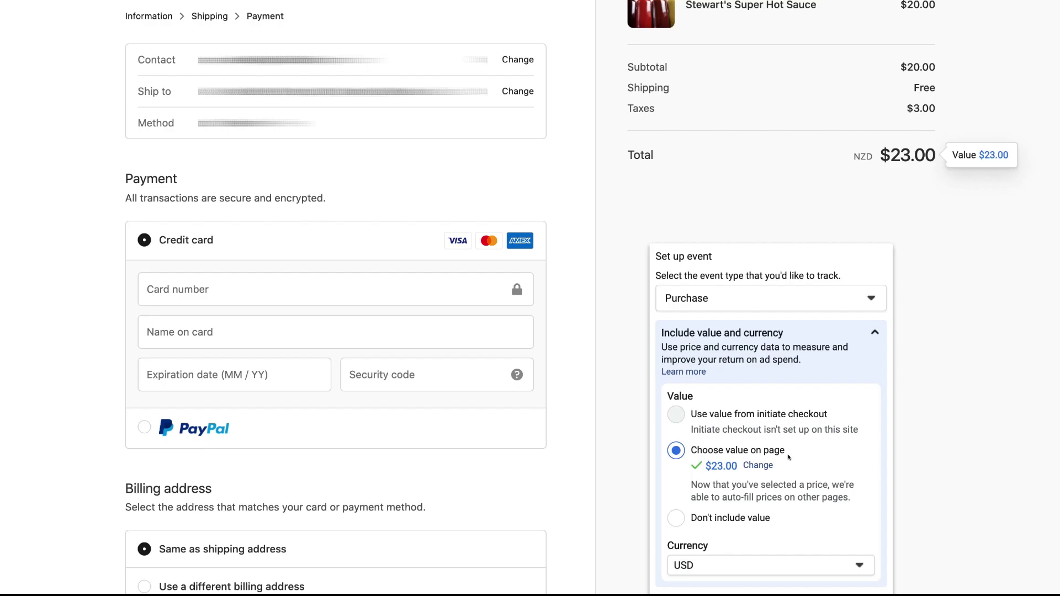
scroll(789, 457, "down", 1)
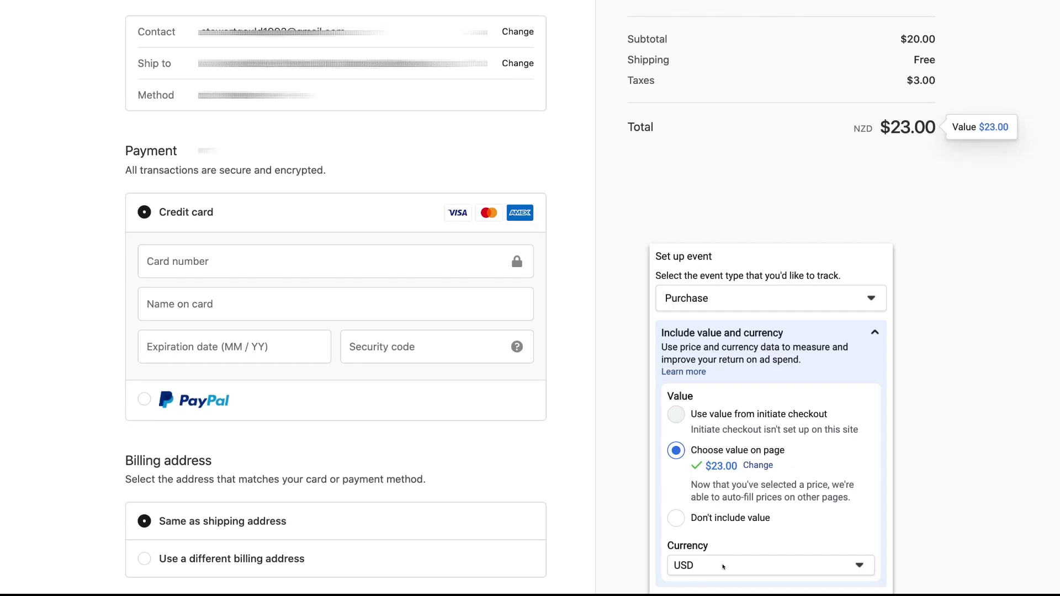
scroll(725, 566, "down", 5)
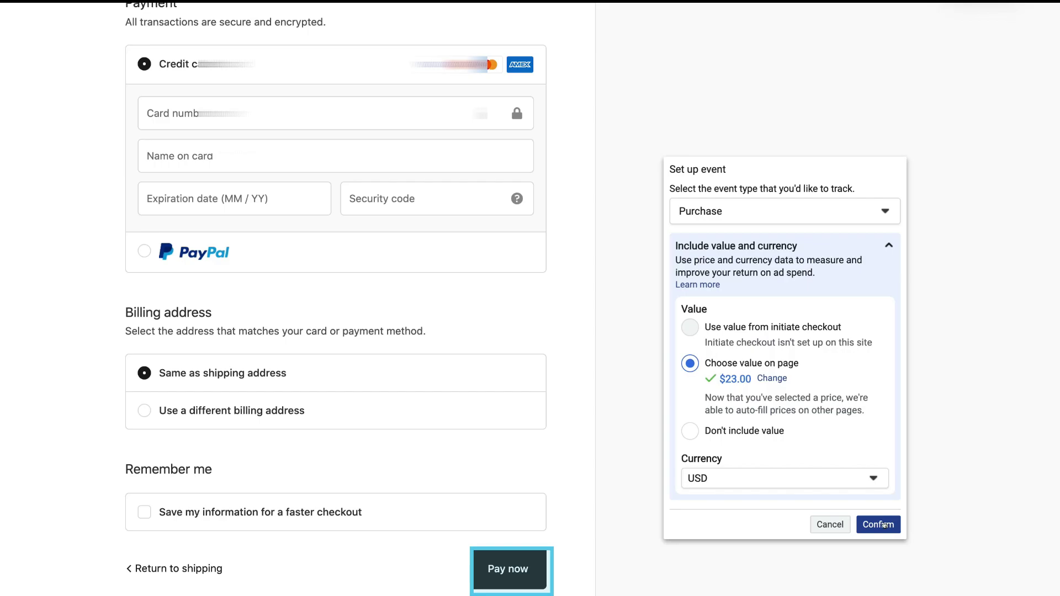
left_click(884, 525)
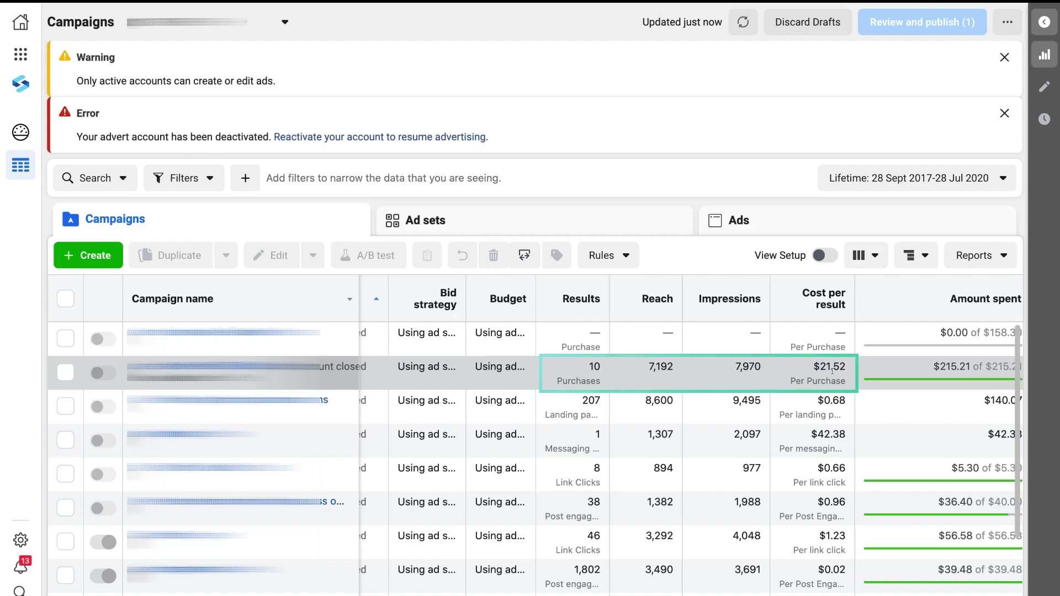
Examine the cost per result and amount spent of the purchase campaigns in Ads Manager.
scroll(832, 371, "right", 2)
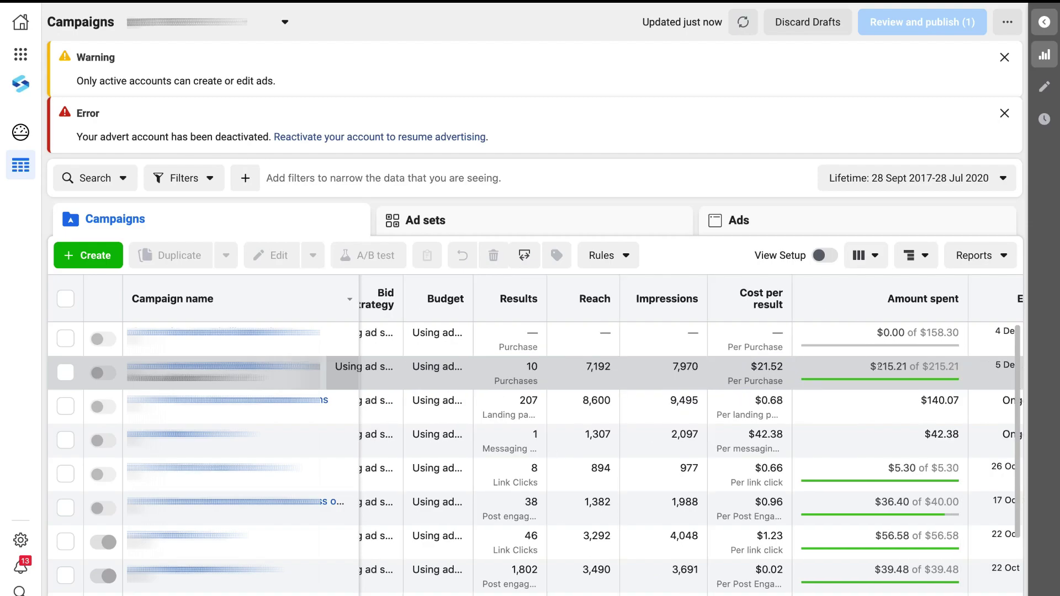